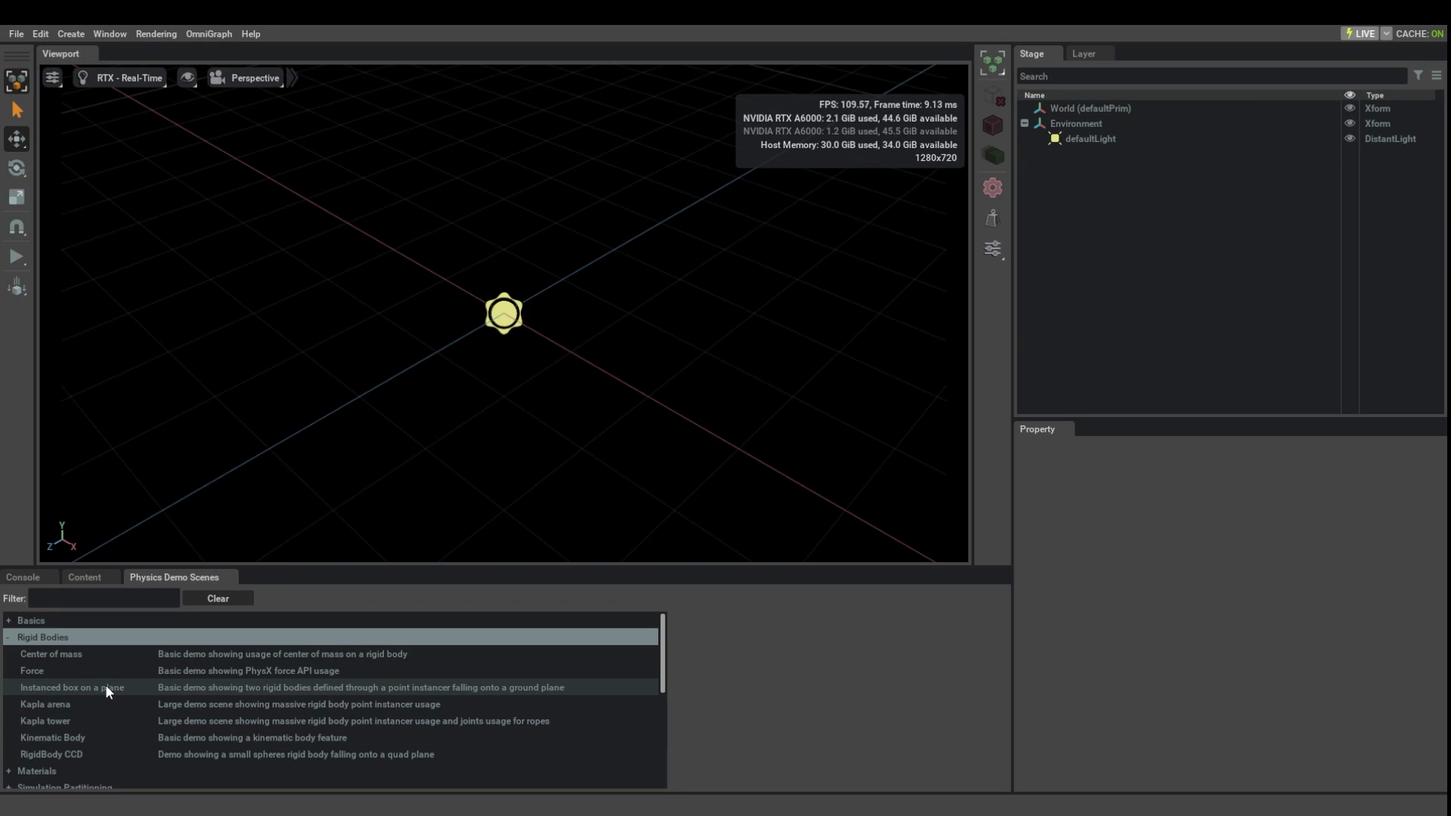
# - Preview the Instanced box and Kapla arena demos, then show the Kapla tower description
pyautogui.click(108, 685)
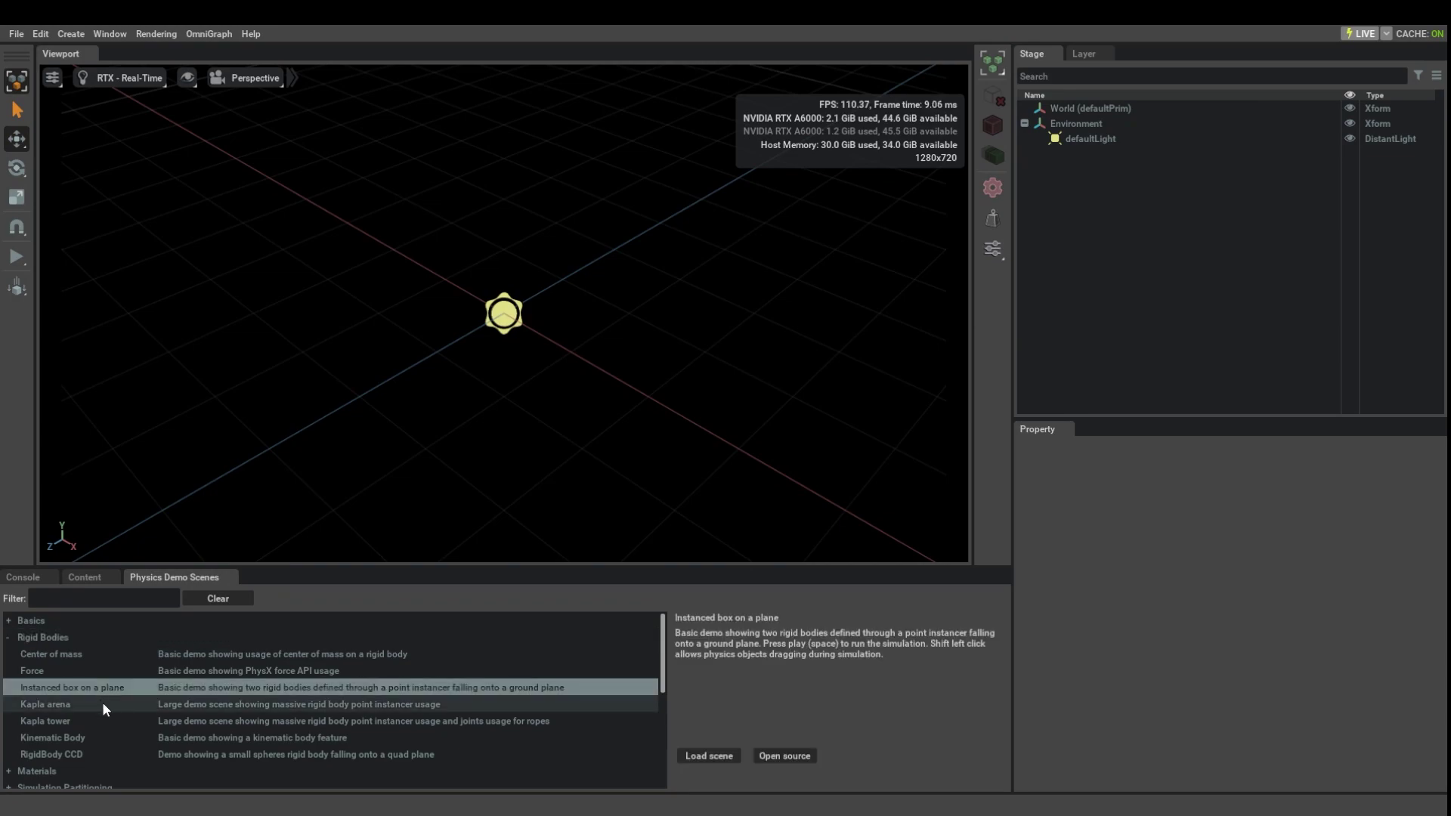
pyautogui.click(107, 704)
pyautogui.click(114, 719)
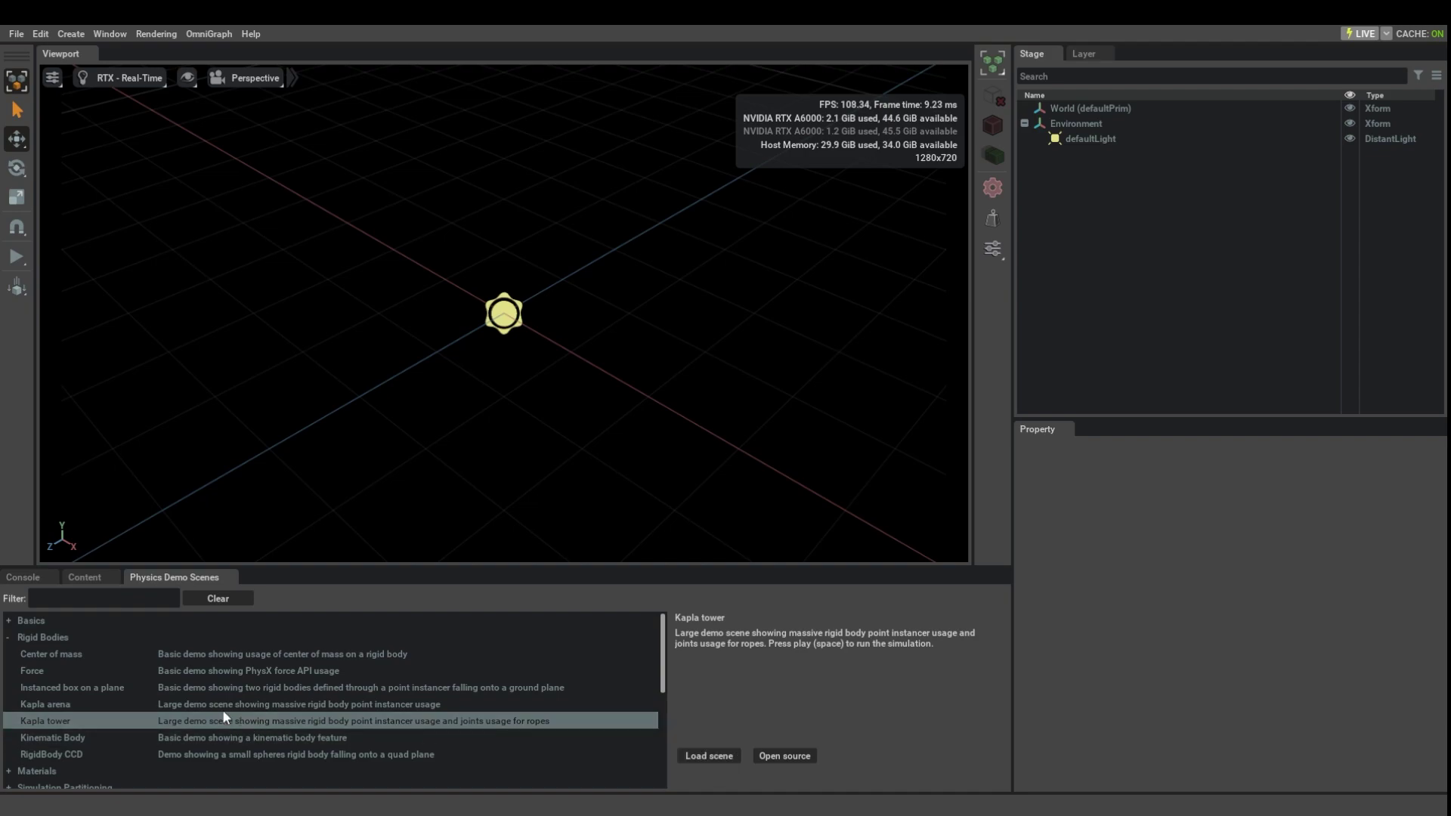
# - Load the Kapla tower scene, pull the camera back, and scroll the Stage tree to pointInstancer
pyautogui.click(713, 756)
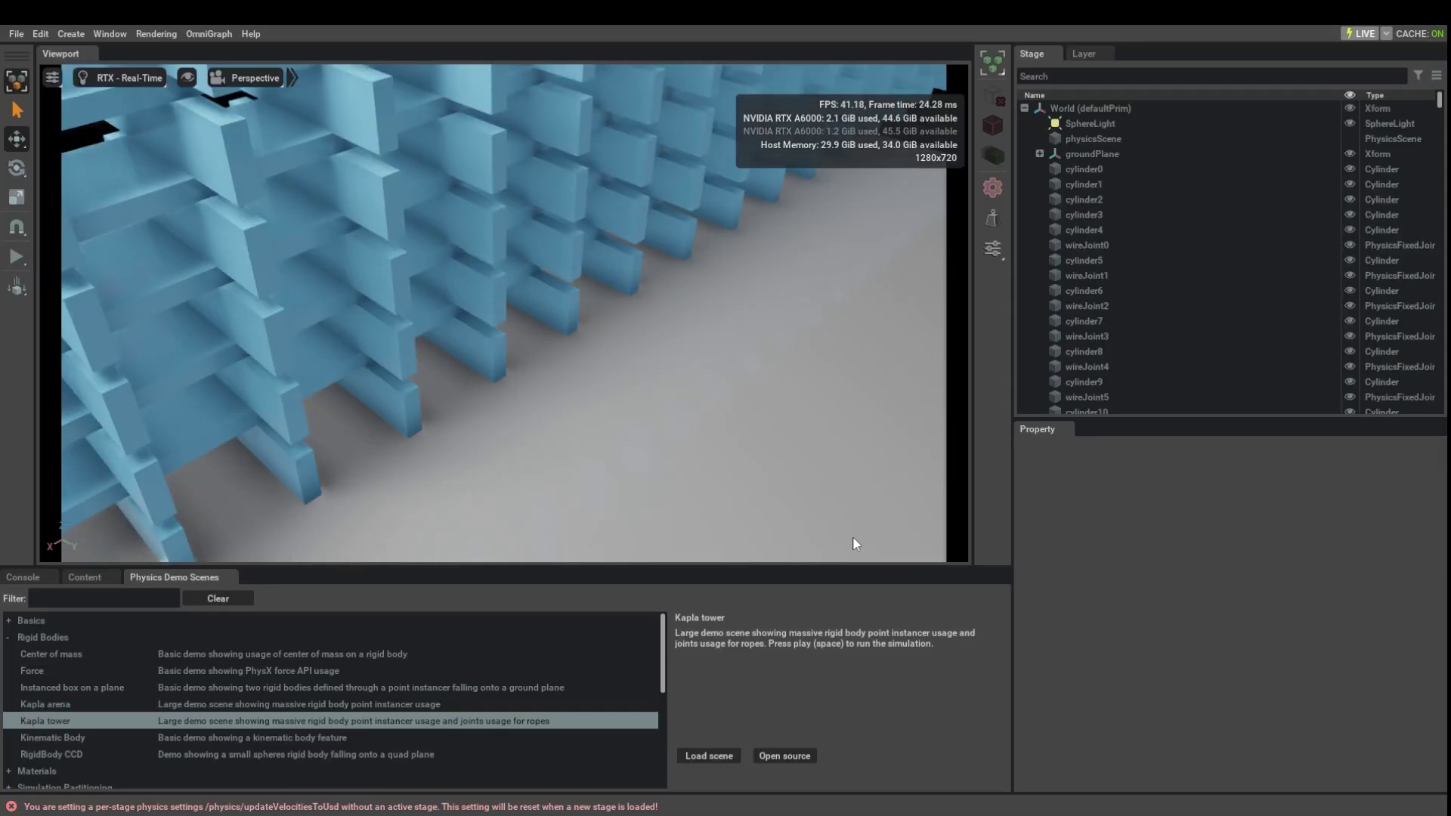
pyautogui.moveTo(814, 474); pyautogui.dragTo(597, 202, button='right')
pyautogui.scroll(-10, 1175, 241)
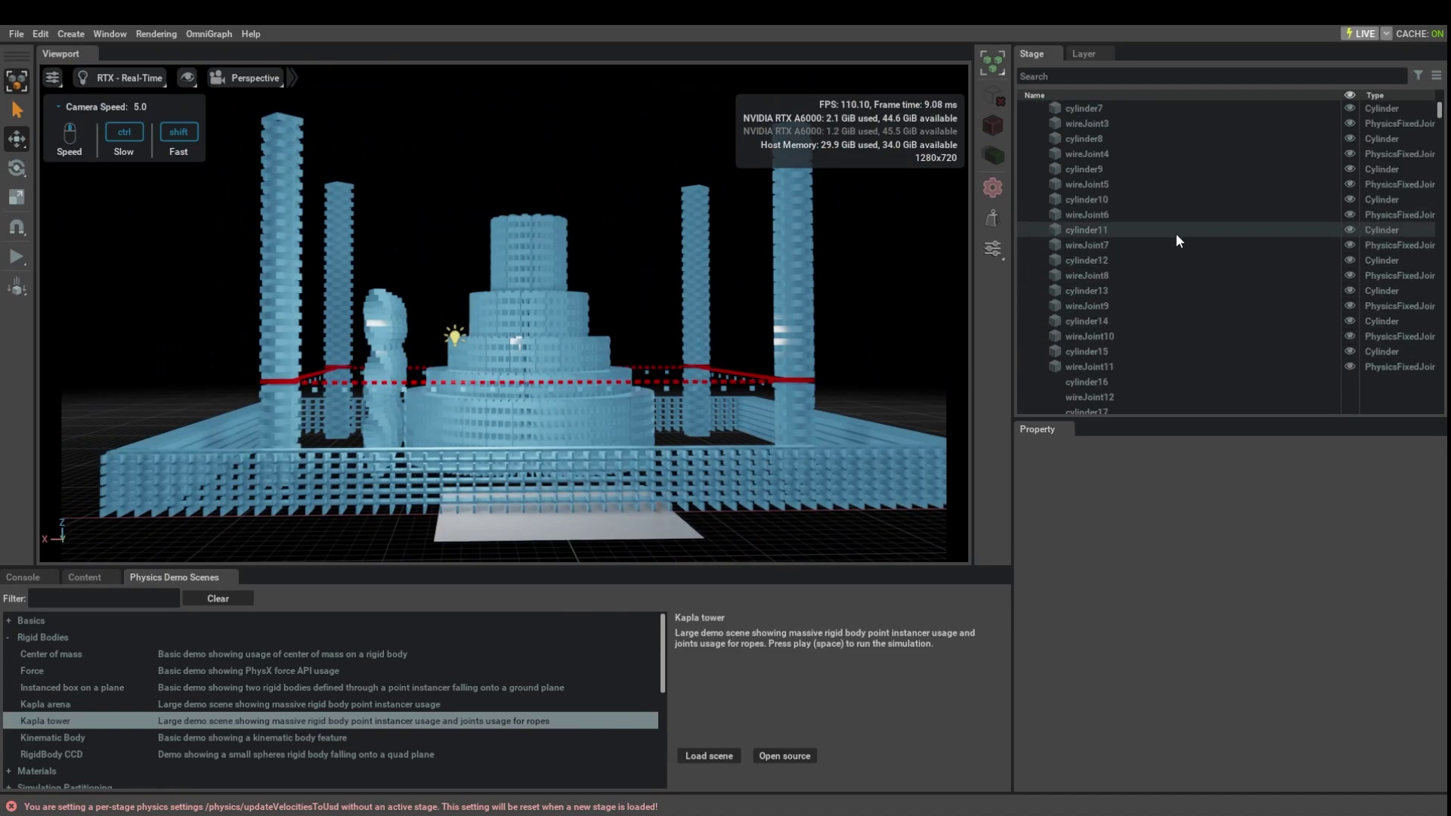
pyautogui.scroll(-15, 1177, 234)
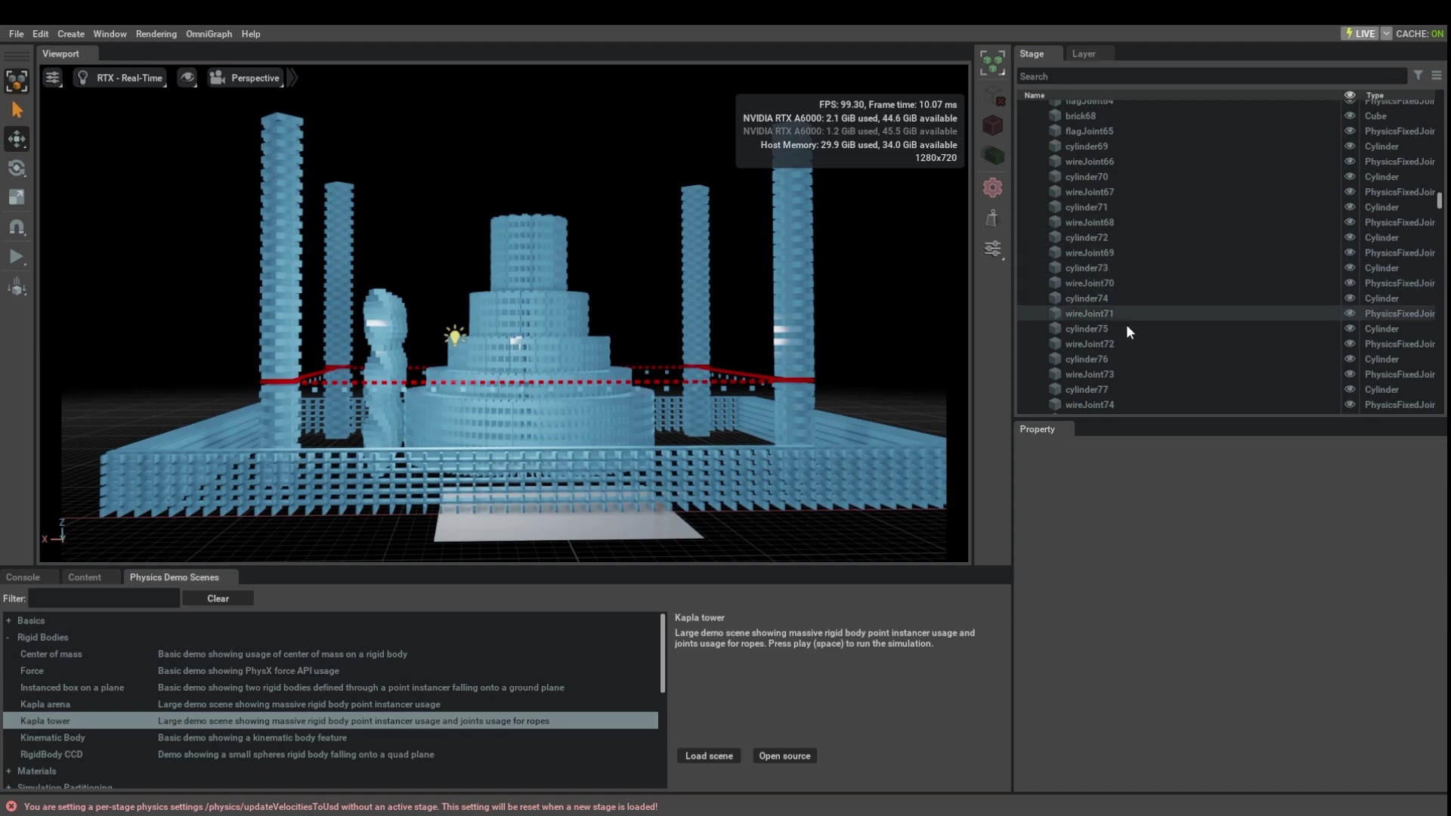
pyautogui.scroll(-10, 1178, 315)
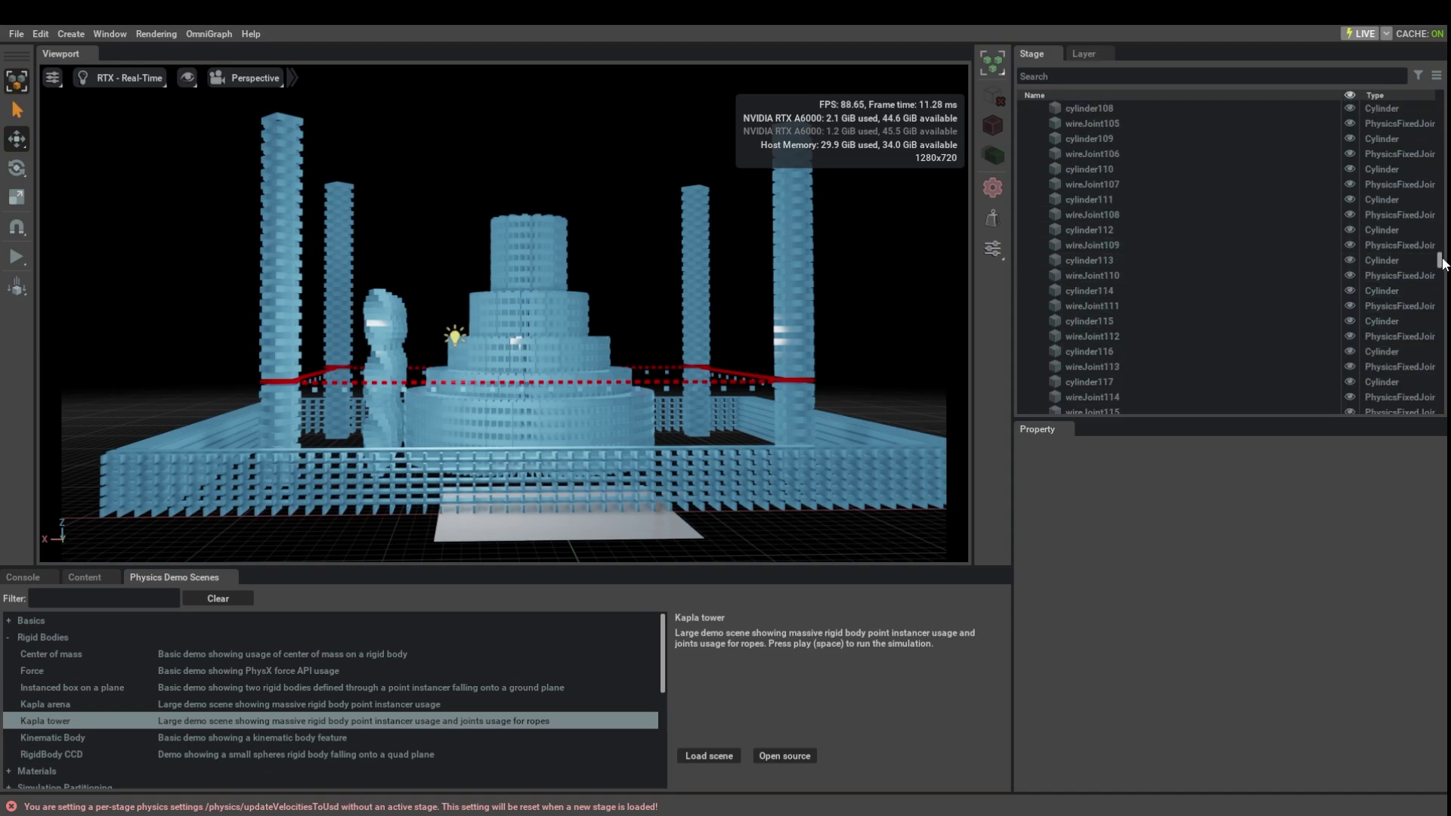
pyautogui.moveTo(1440, 257); pyautogui.dragTo(1441, 406)
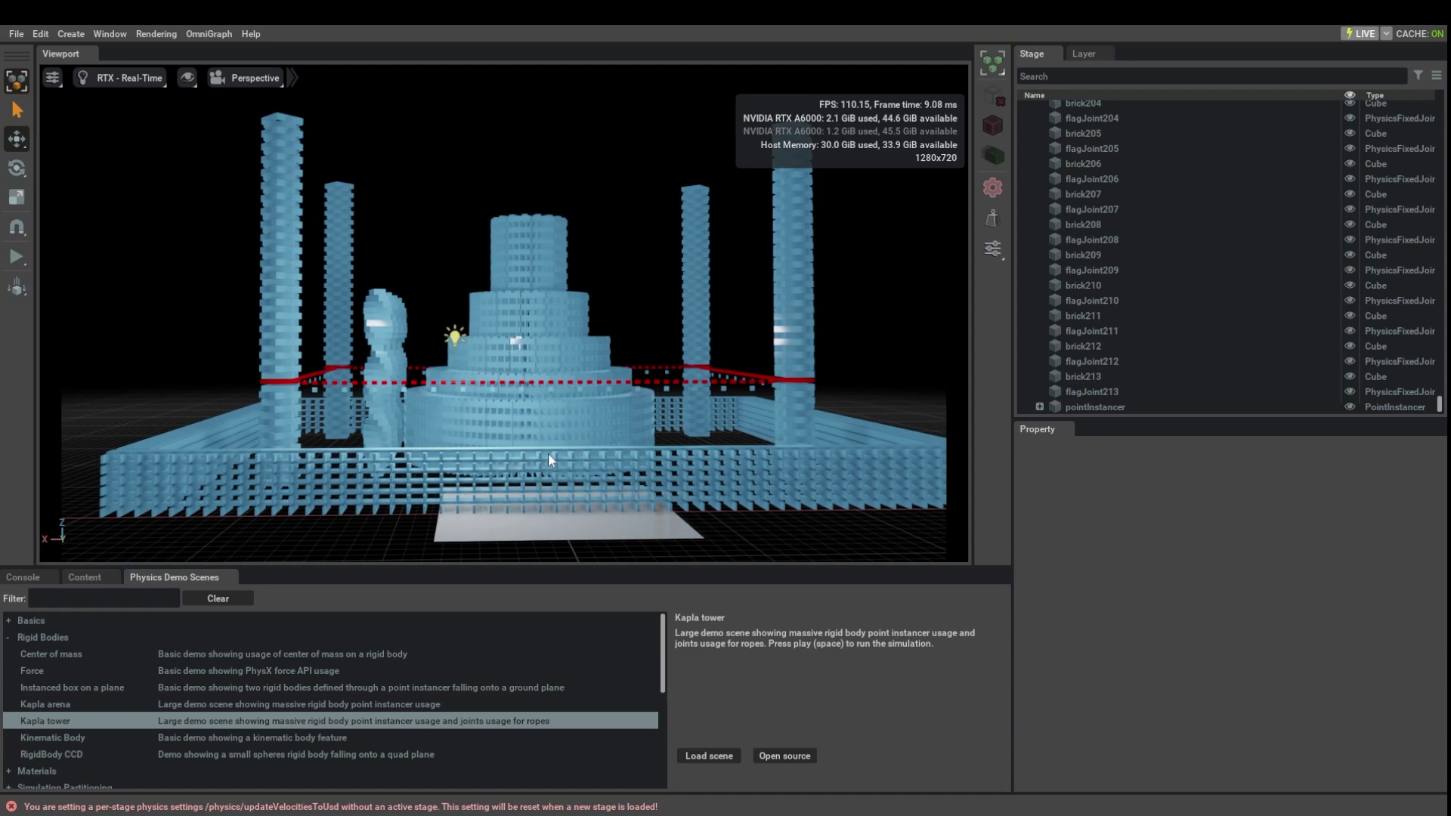
# - Expand and select pointInstancer, comparing it with its brick prototype's scale and material
pyautogui.click(1039, 407)
pyautogui.click(1103, 392)
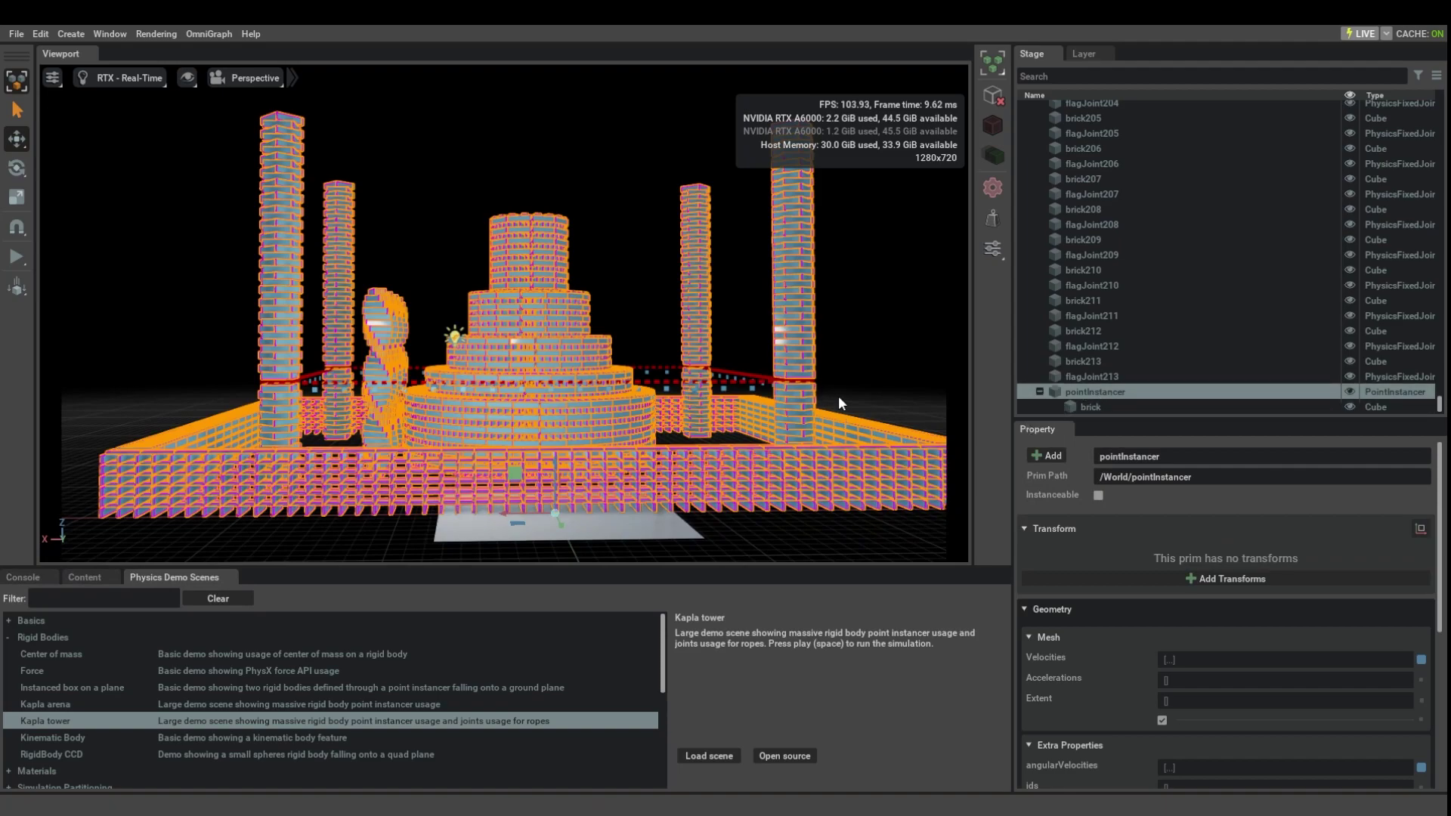
pyautogui.click(1094, 407)
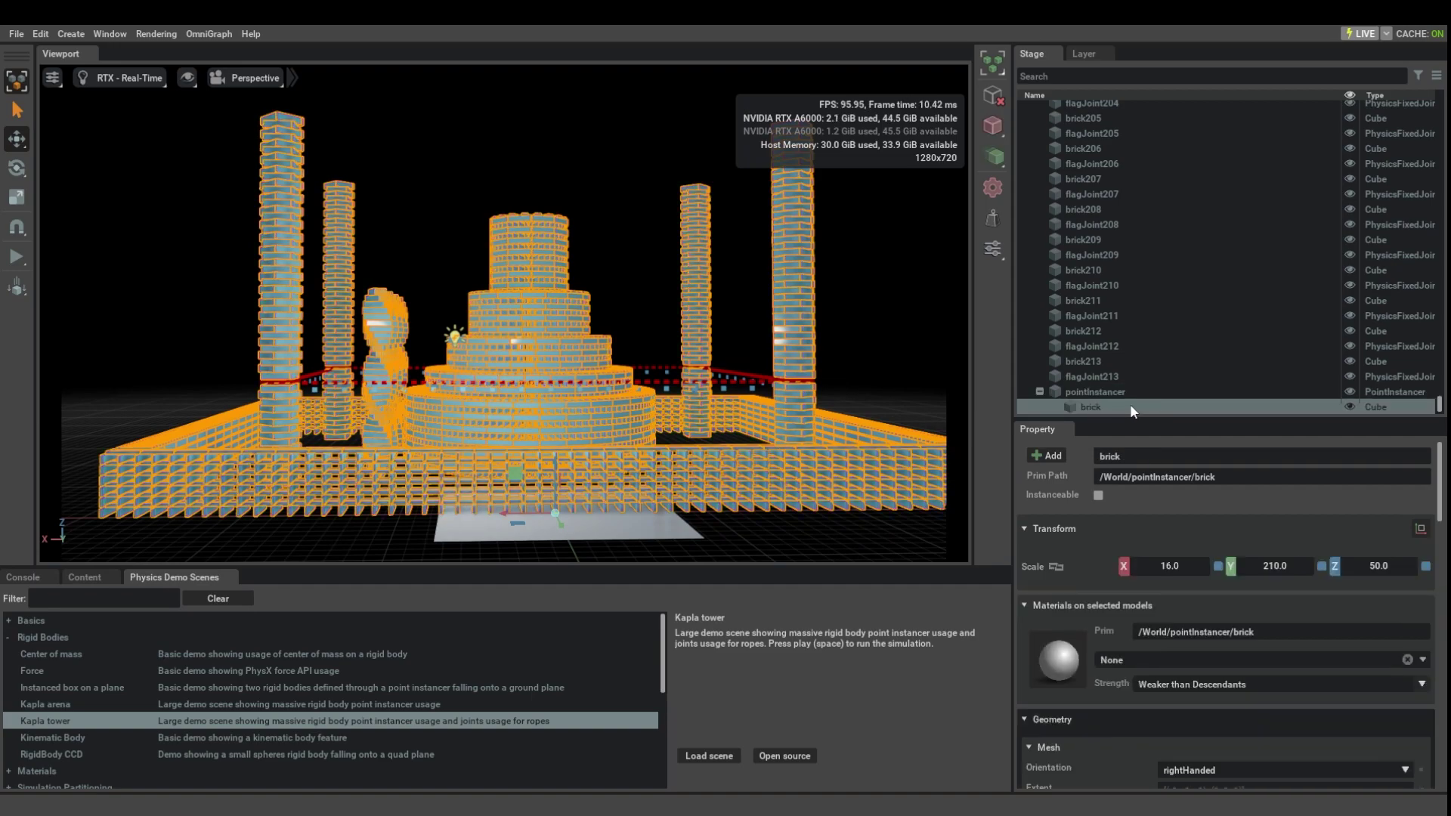
pyautogui.click(1128, 392)
pyautogui.click(1146, 407)
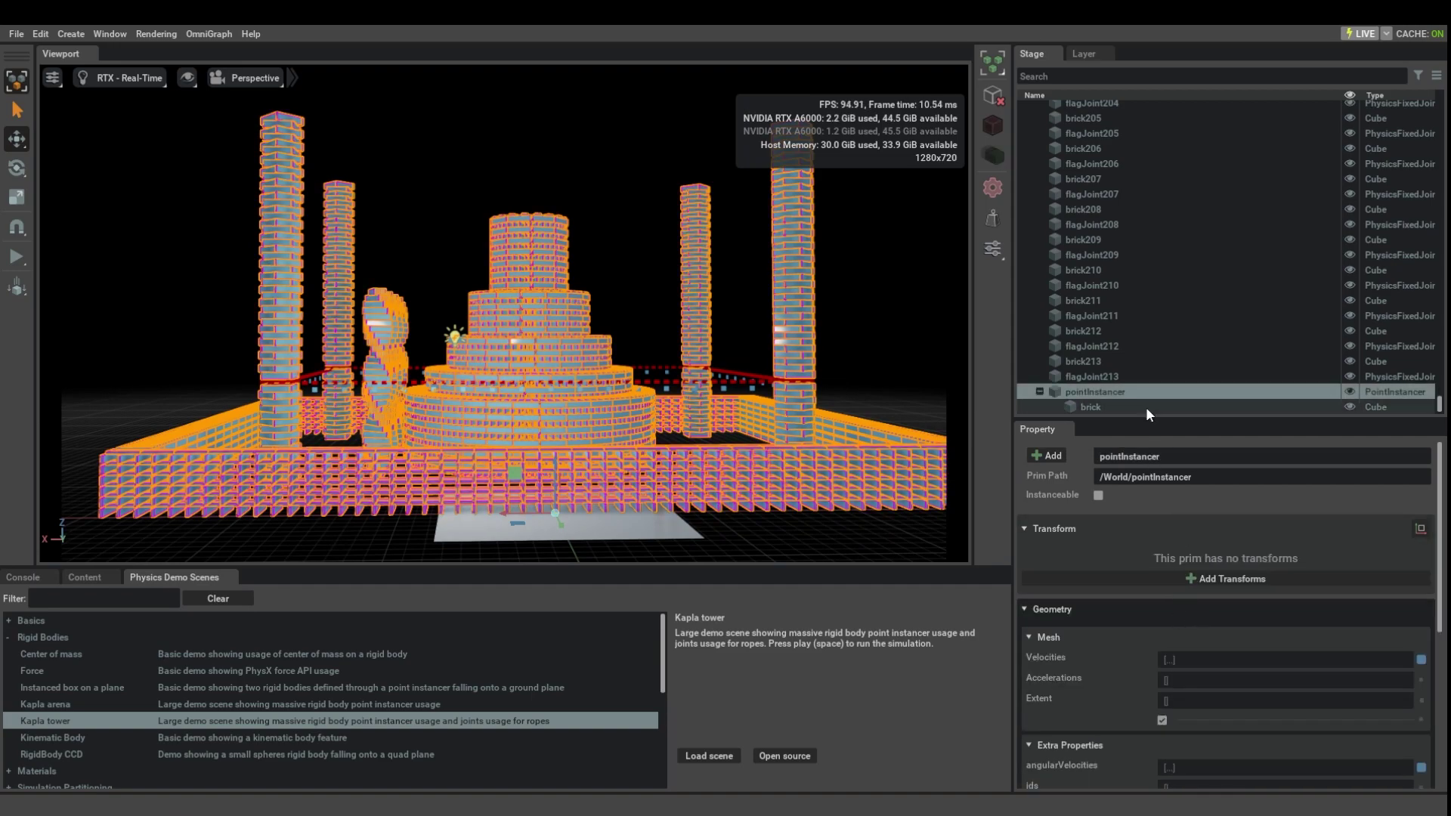
pyautogui.click(1138, 393)
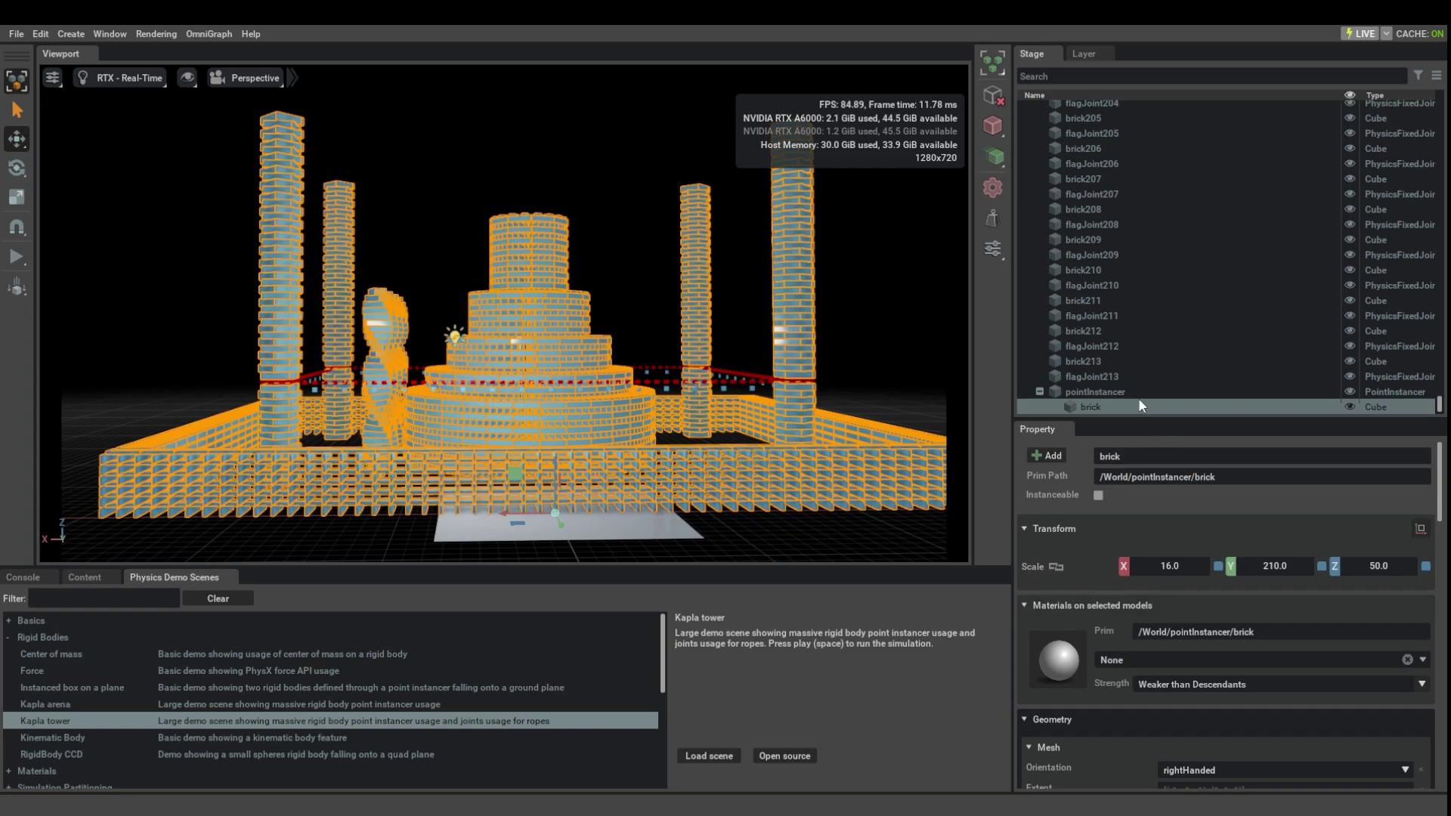
# - Scroll the pointInstancer properties down to its positions, orientations, protoIndices and velocity arrays
pyautogui.scroll(-5, 1252, 644)
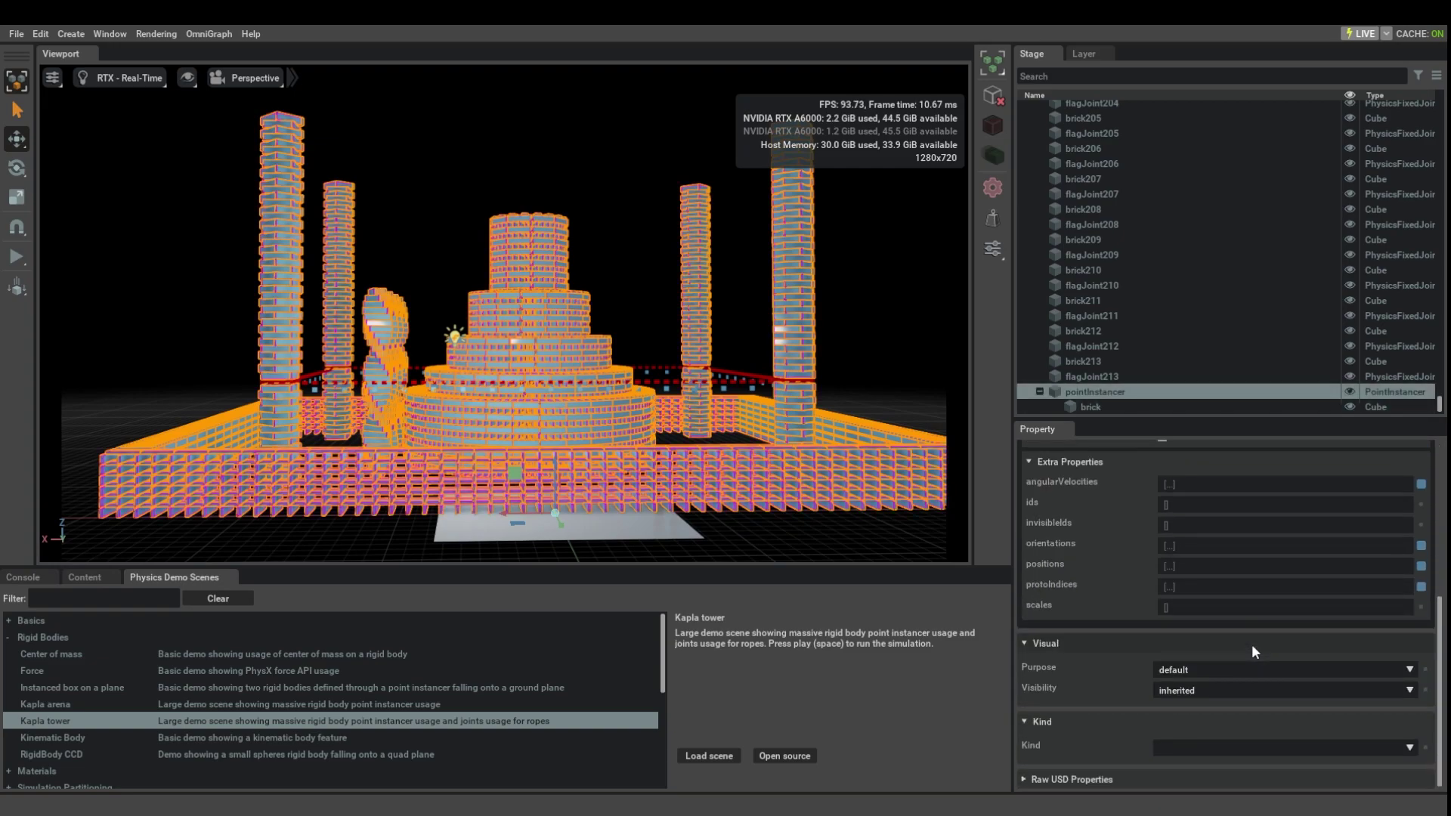
pyautogui.scroll(1, 1252, 644)
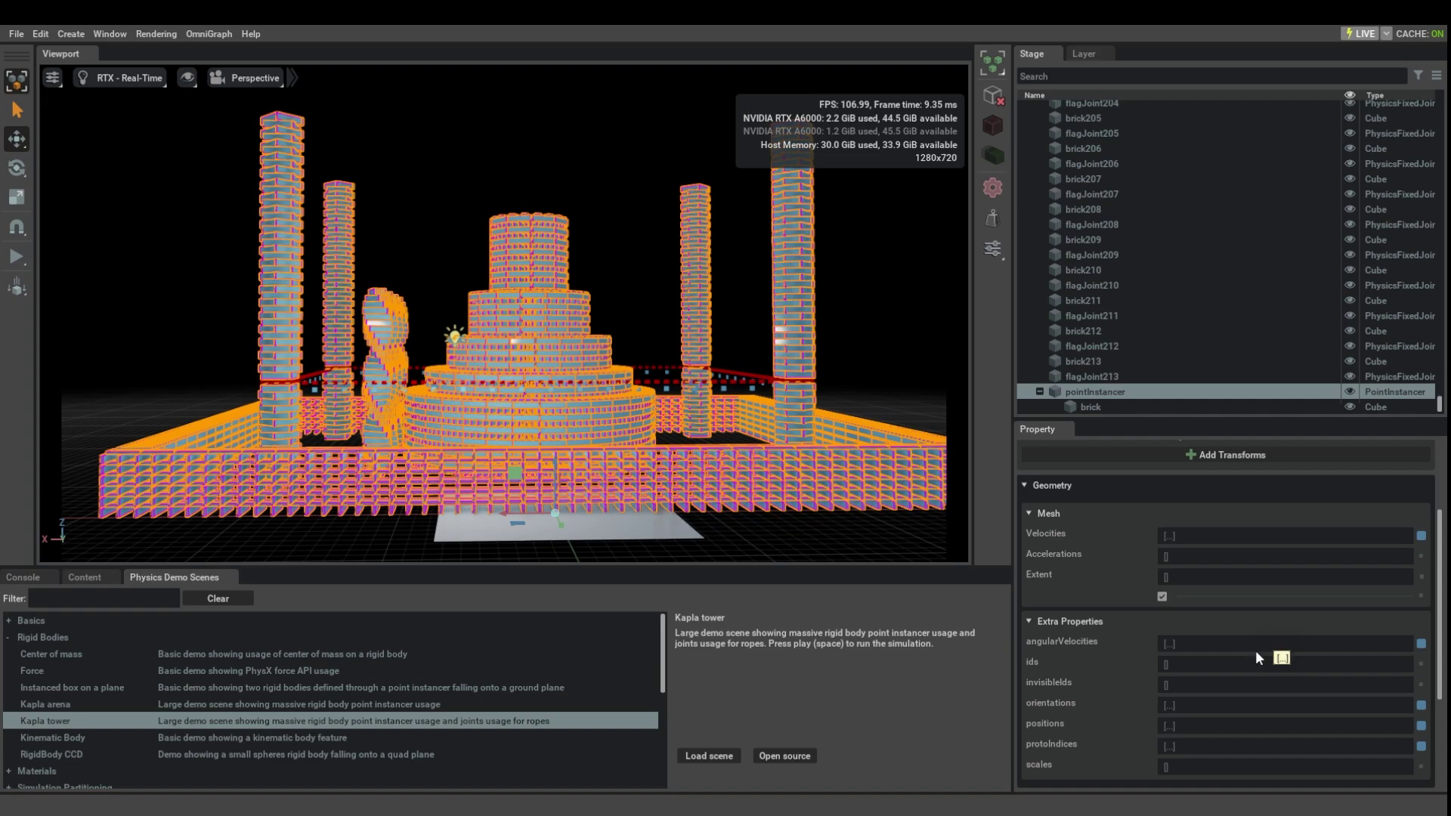
pyautogui.scroll(-2, 1257, 653)
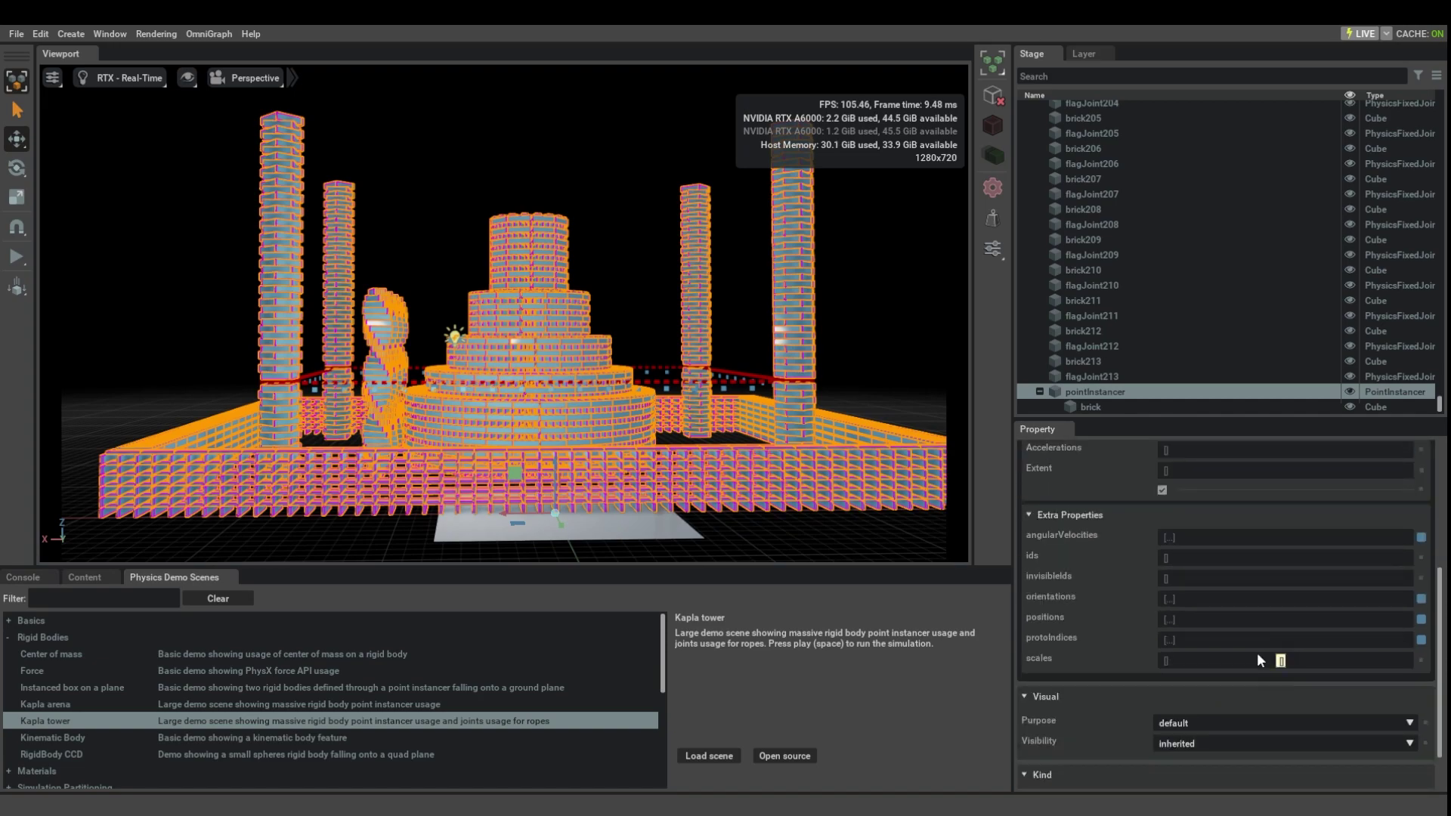
pyautogui.scroll(2, 1257, 661)
pyautogui.scroll(-1, 1257, 661)
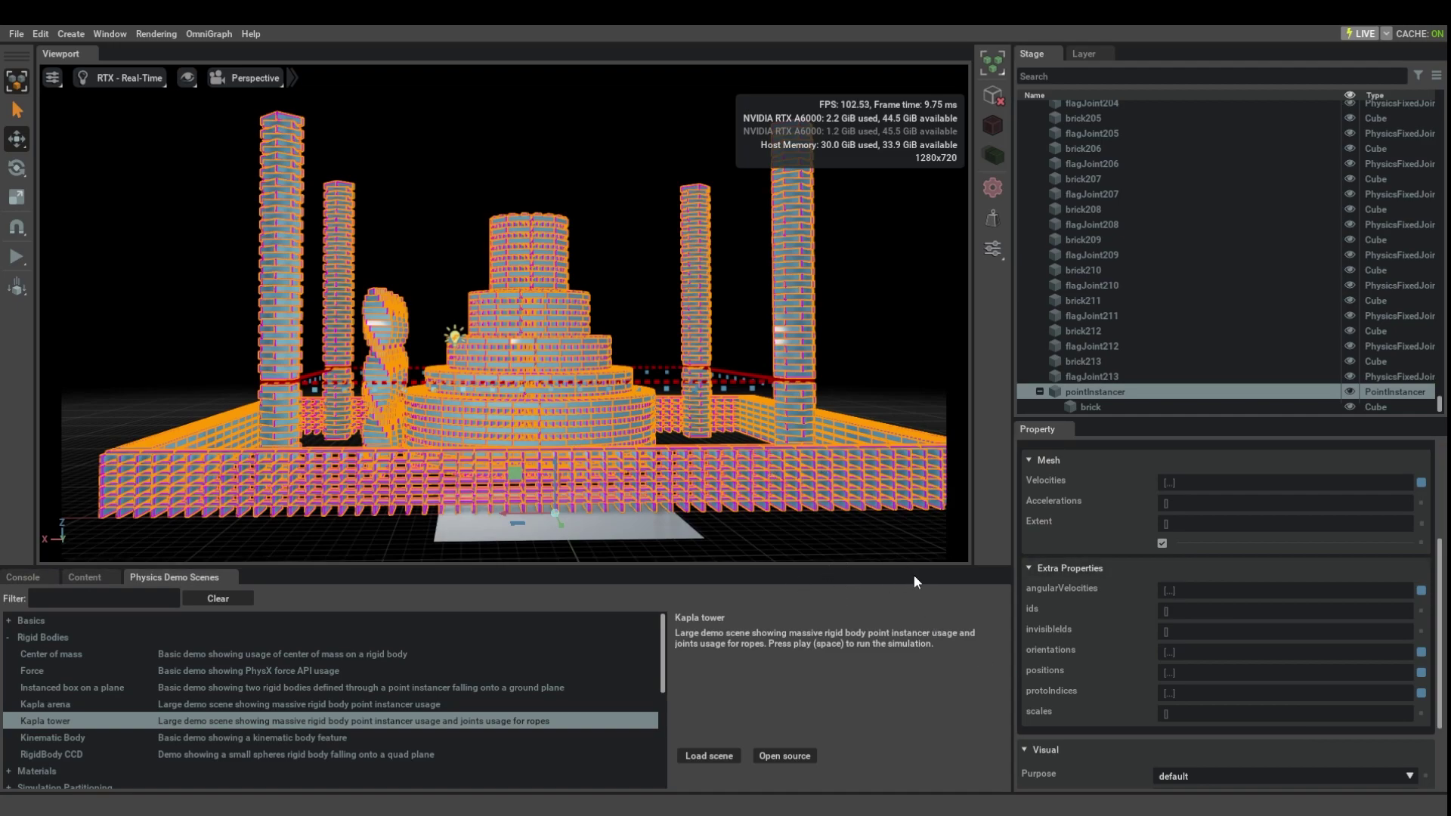
pyautogui.scroll(-3, 1206, 648)
pyautogui.scroll(3, 1207, 650)
pyautogui.scroll(3, 1196, 541)
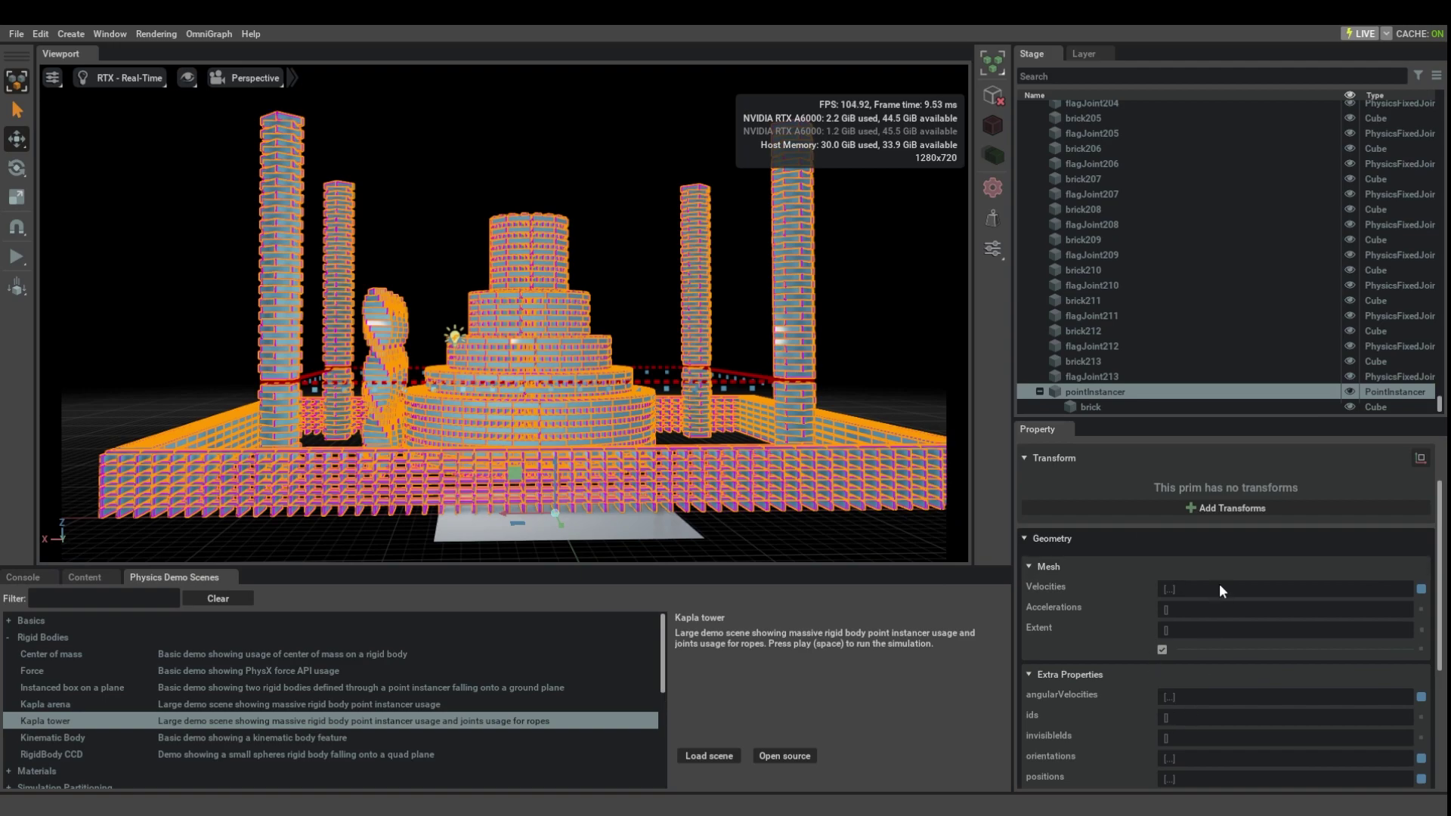
pyautogui.scroll(-1, 1219, 589)
pyautogui.scroll(-3, 1197, 634)
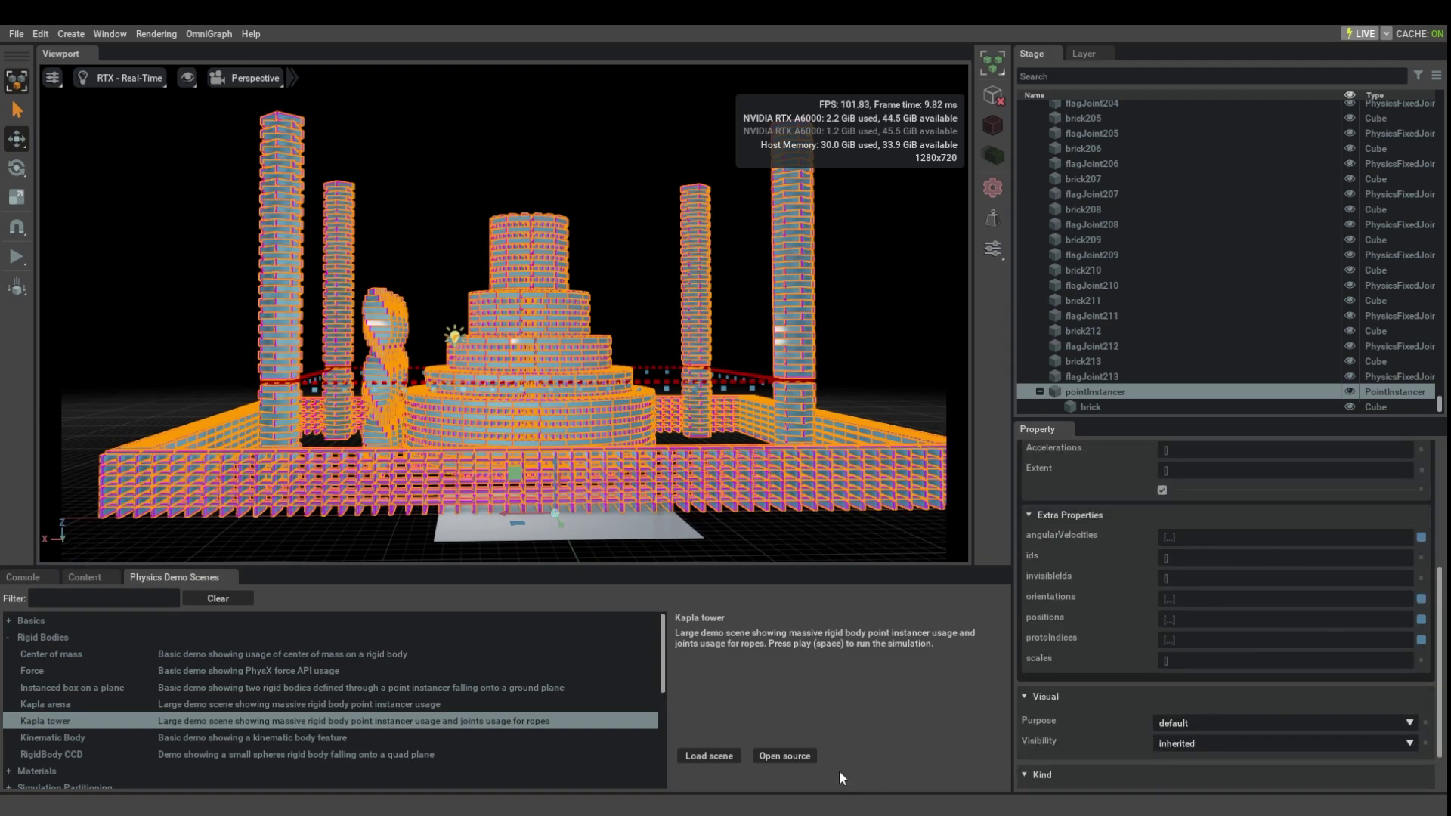
pyautogui.click(800, 757)
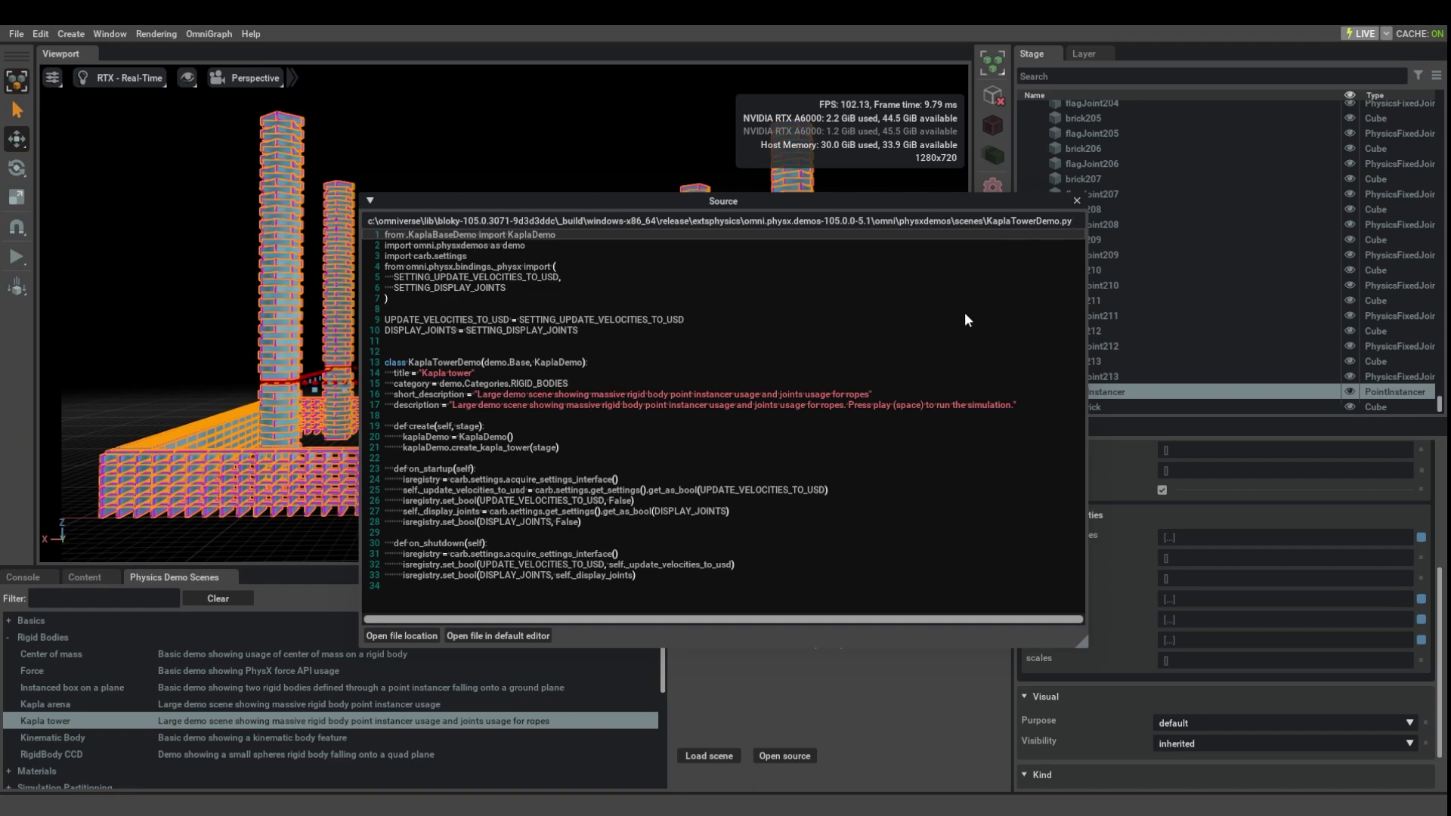
pyautogui.click(1076, 199)
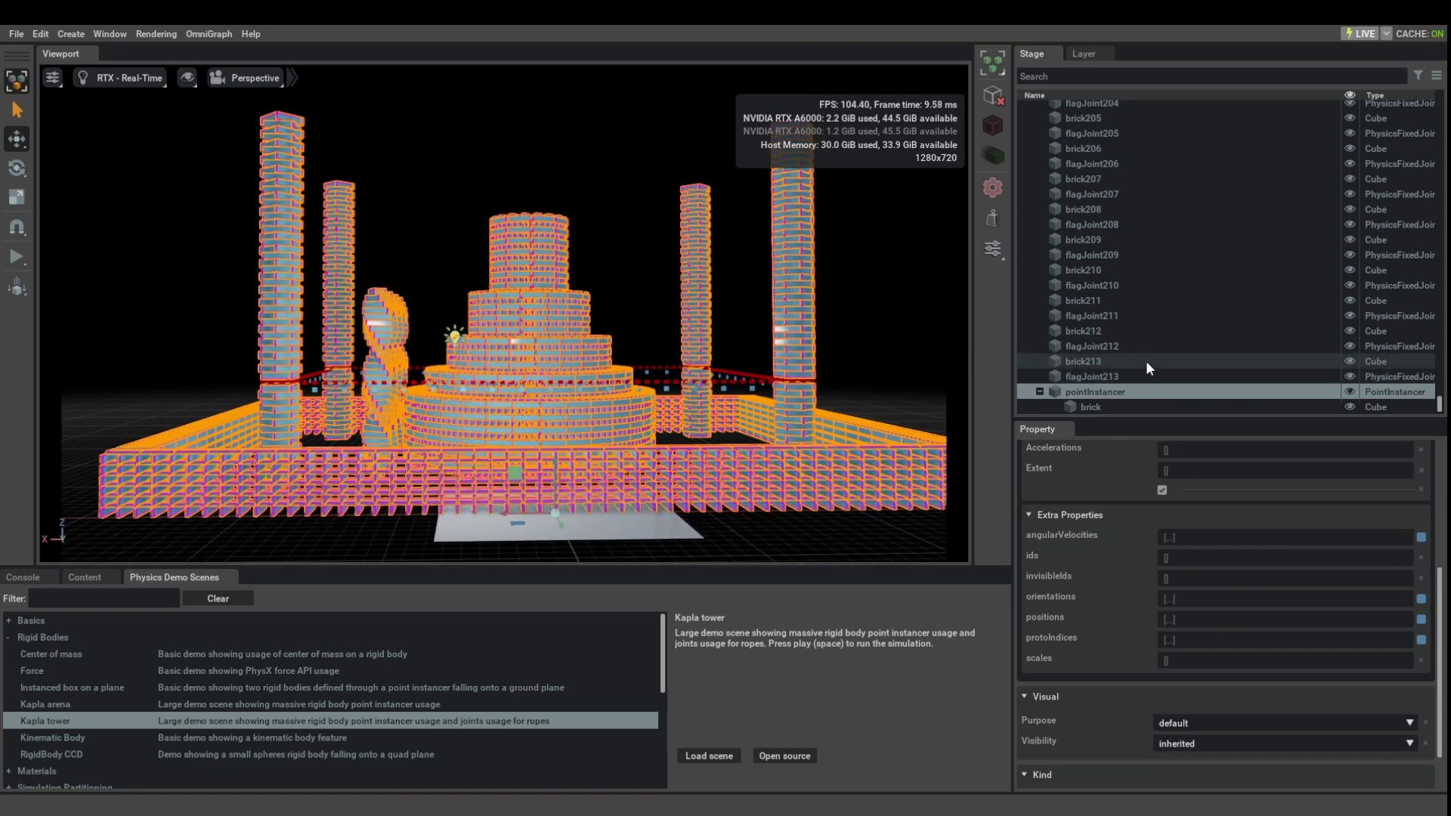
# - Select the wireJoint200 rope joint and start the physics simulation
pyautogui.scroll(5, 1146, 360)
pyautogui.click(1101, 210)
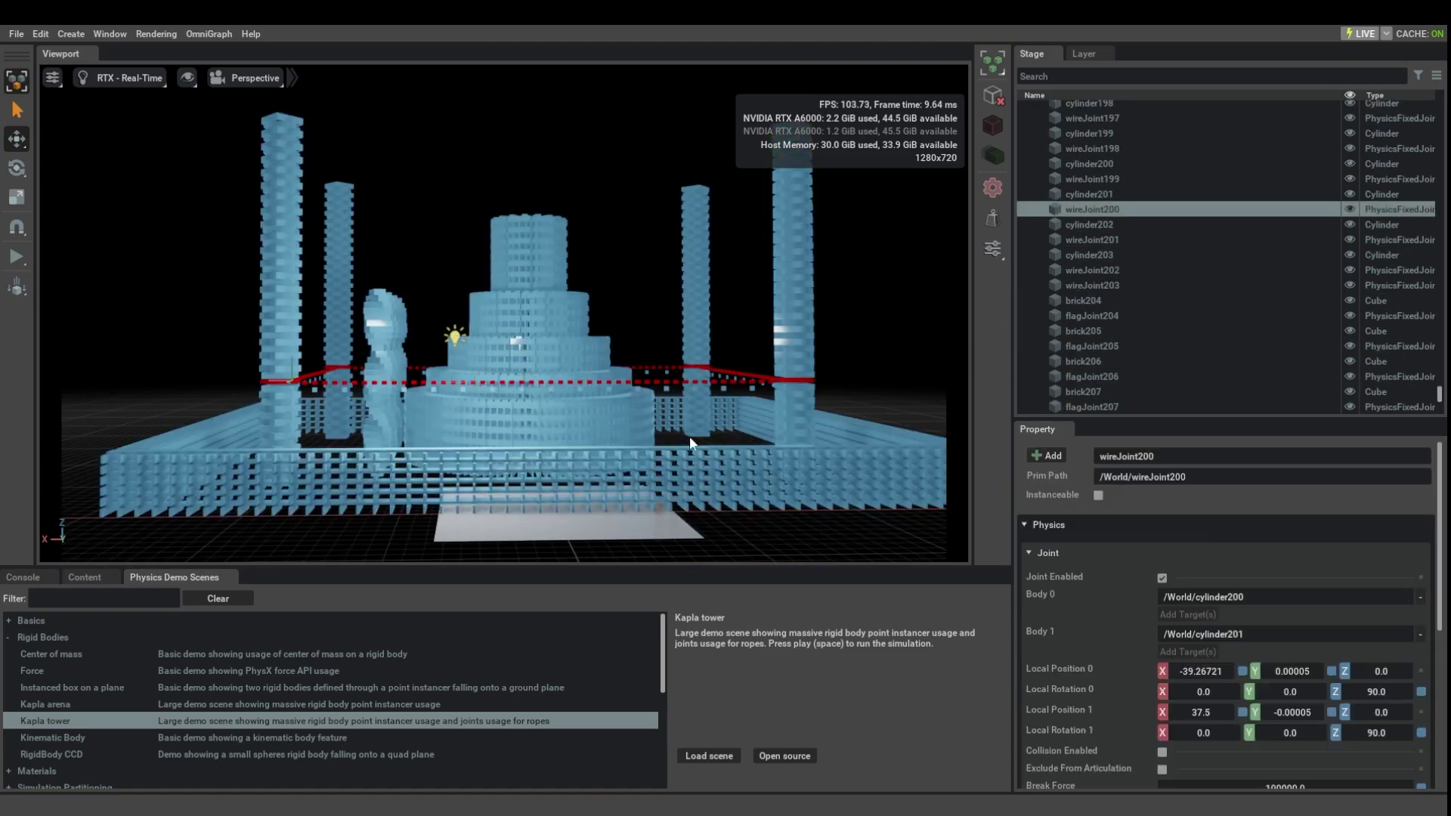
pyautogui.click(16, 257)
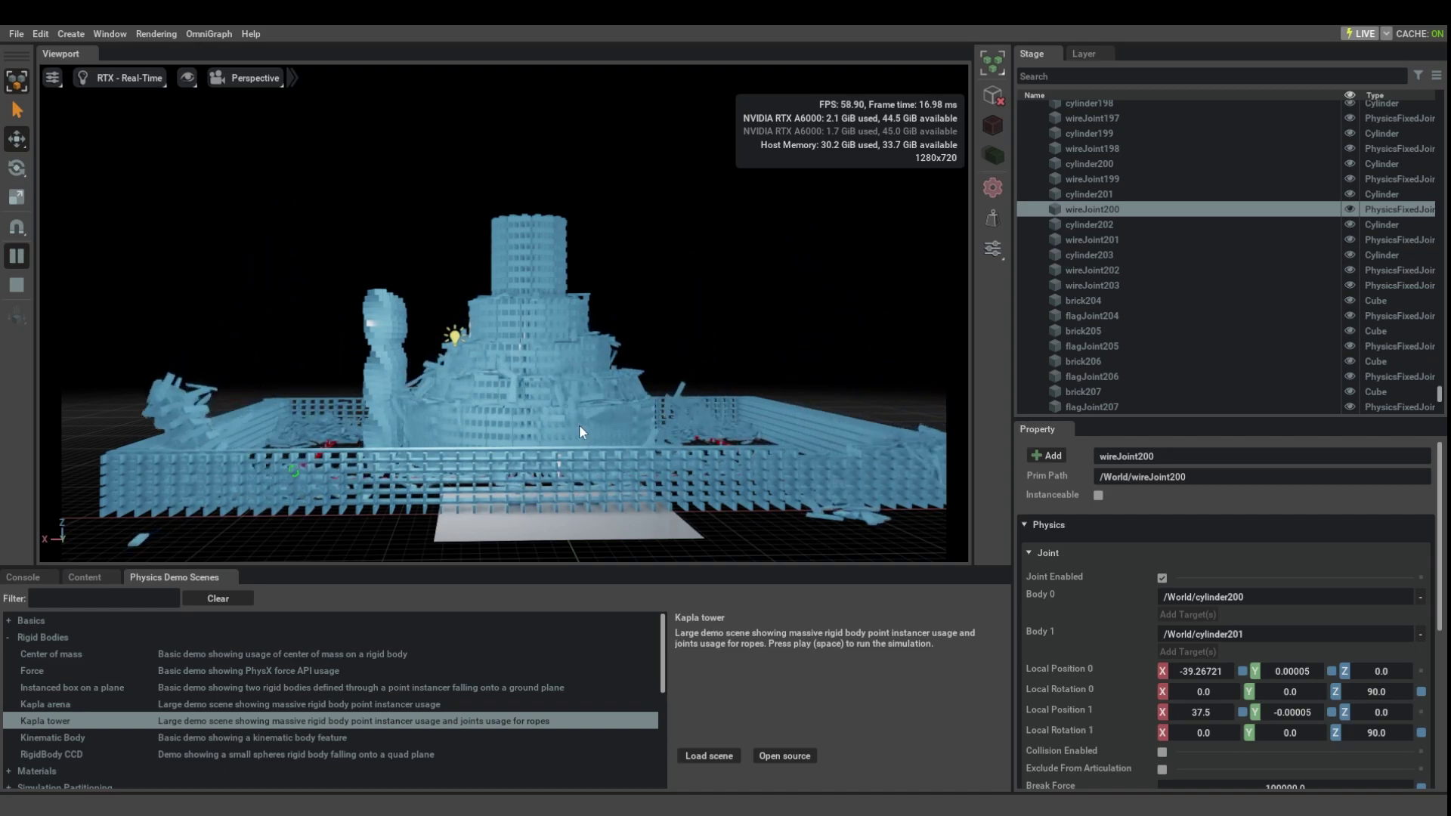
# - Fly toward the collapsing tower, fling a brick sideways, then orbit out over the rubble
pyautogui.rightClick(569, 399)
pyautogui.press('Escape')
pyautogui.click(665, 348)
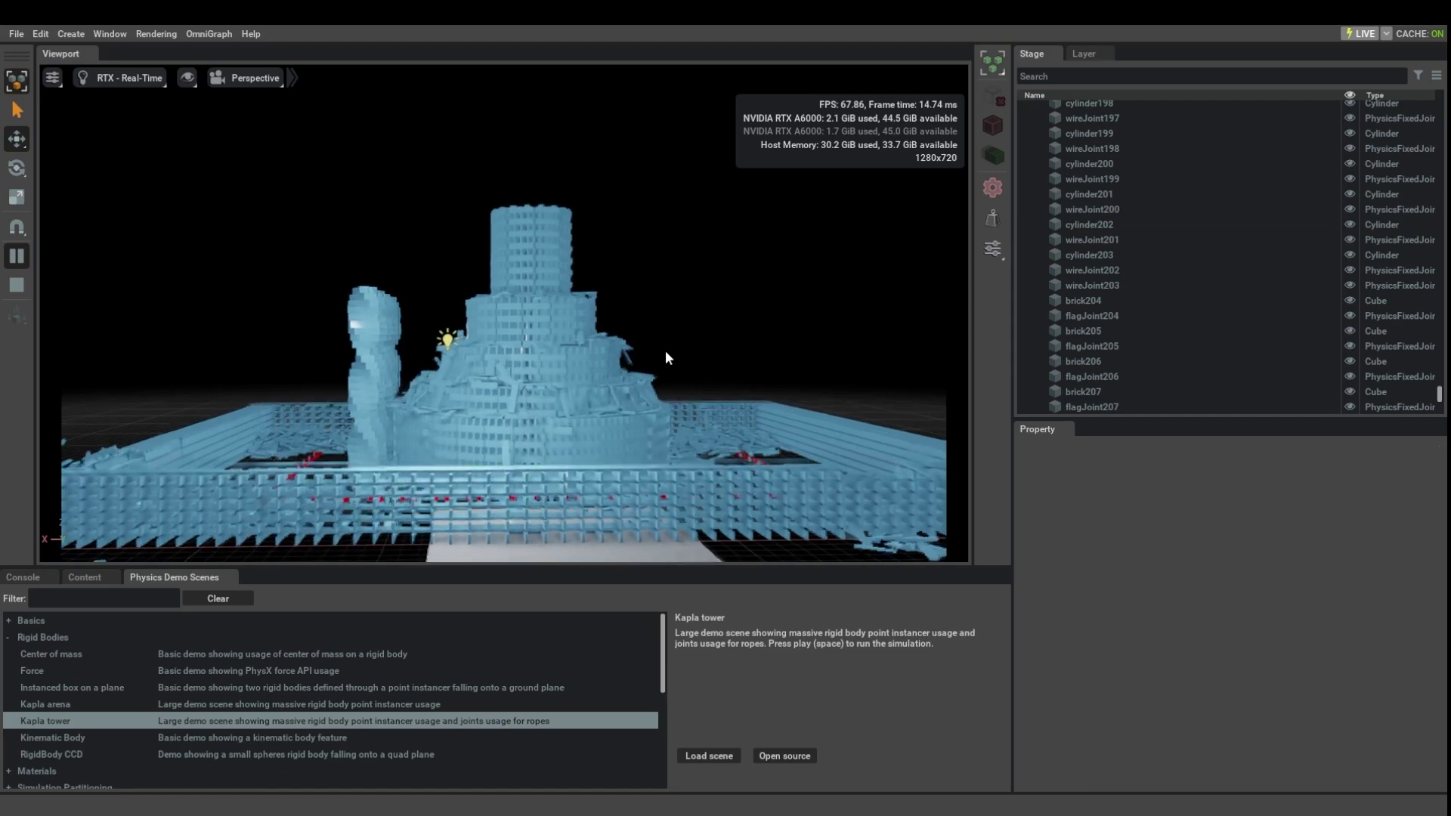
pyautogui.press('w')
pyautogui.moveTo(665, 351)
pyautogui.mouseDown(button='right')
pyautogui.moveTo(686, 325)
pyautogui.moveTo(679, 341)
pyautogui.moveTo(729, 346)
pyautogui.moveTo(692, 357)
pyautogui.mouseUp(button='right')
pyautogui.moveTo(484, 389)
pyautogui.keyDown('shift'); pyautogui.mouseDown()
pyautogui.moveTo(286, 374)
pyautogui.moveTo(506, 396)
pyautogui.moveTo(307, 383)
pyautogui.moveTo(539, 380)
pyautogui.moveTo(783, 355)
pyautogui.moveTo(815, 332)
pyautogui.moveTo(494, 410)
pyautogui.moveTo(650, 403)
pyautogui.moveTo(491, 399)
pyautogui.mouseUp(); pyautogui.keyUp('shift')
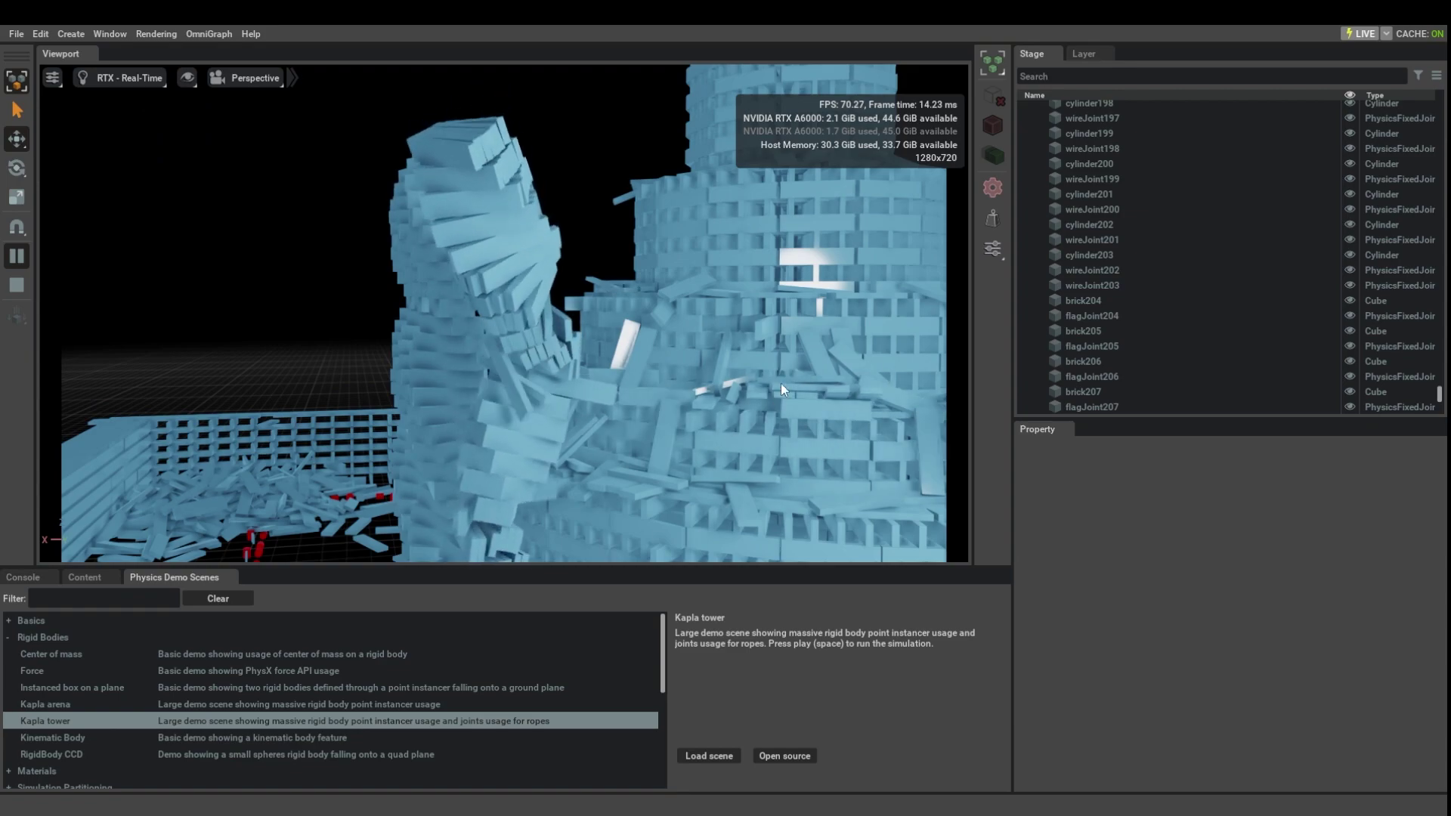
pyautogui.keyDown('alt'); pyautogui.moveTo(782, 384); pyautogui.dragTo(847, 332); pyautogui.keyUp('alt')
pyautogui.moveTo(847, 332); pyautogui.dragTo(762, 425, button='right')
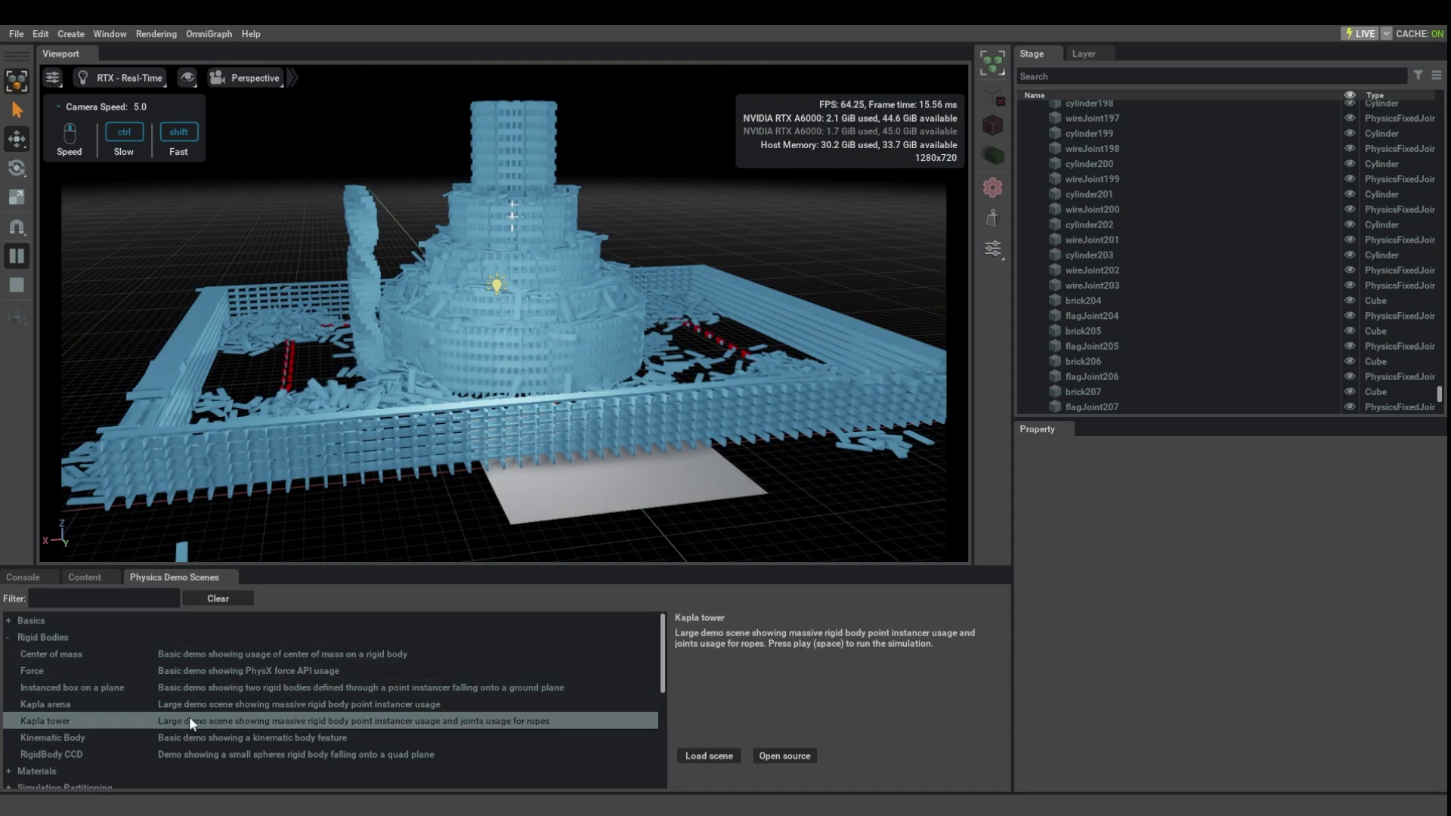
# - Load the Instanced box on a plane demo, discarding the tower scene without saving
pyautogui.click(240, 687)
pyautogui.click(696, 756)
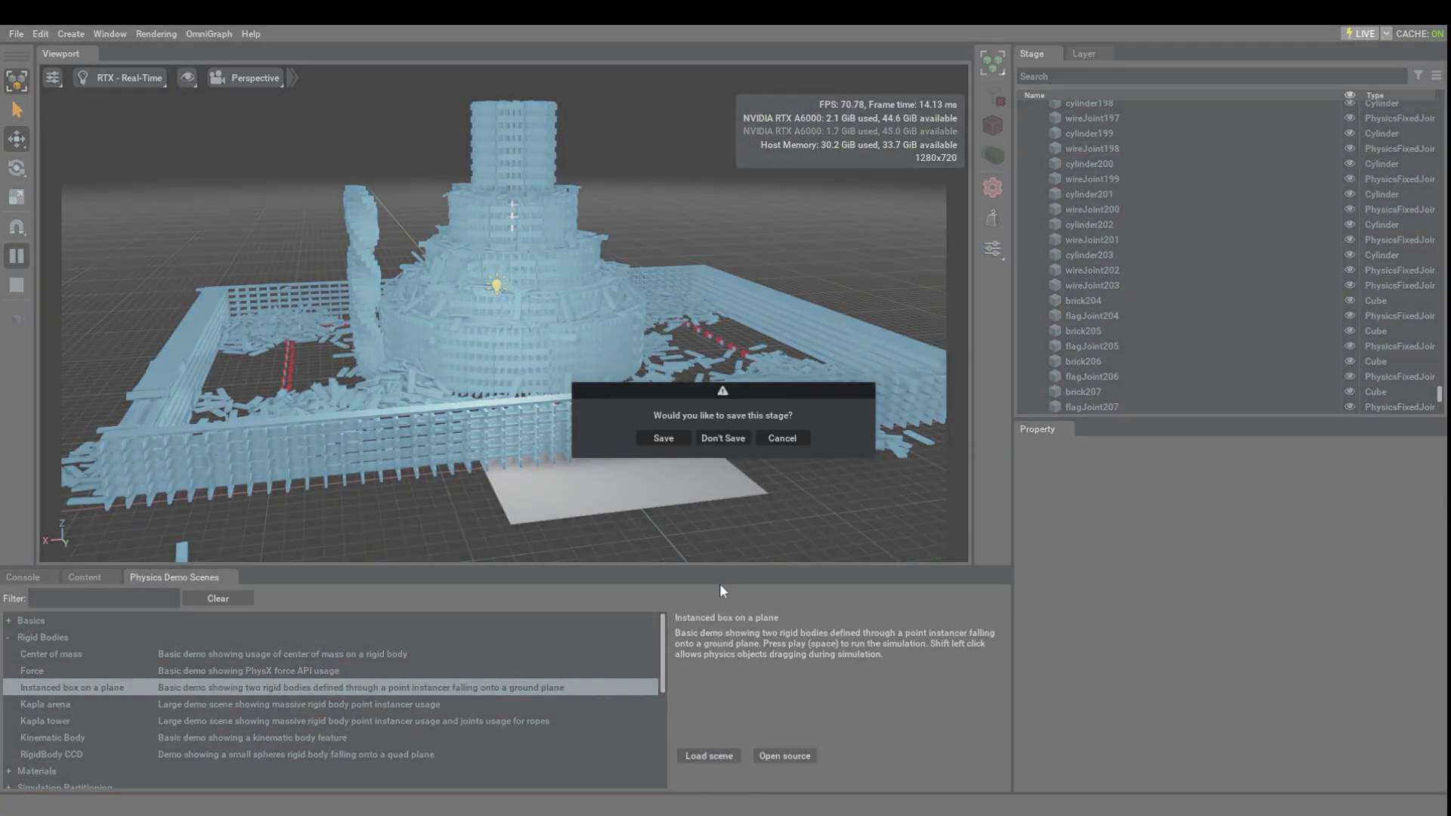
pyautogui.click(724, 441)
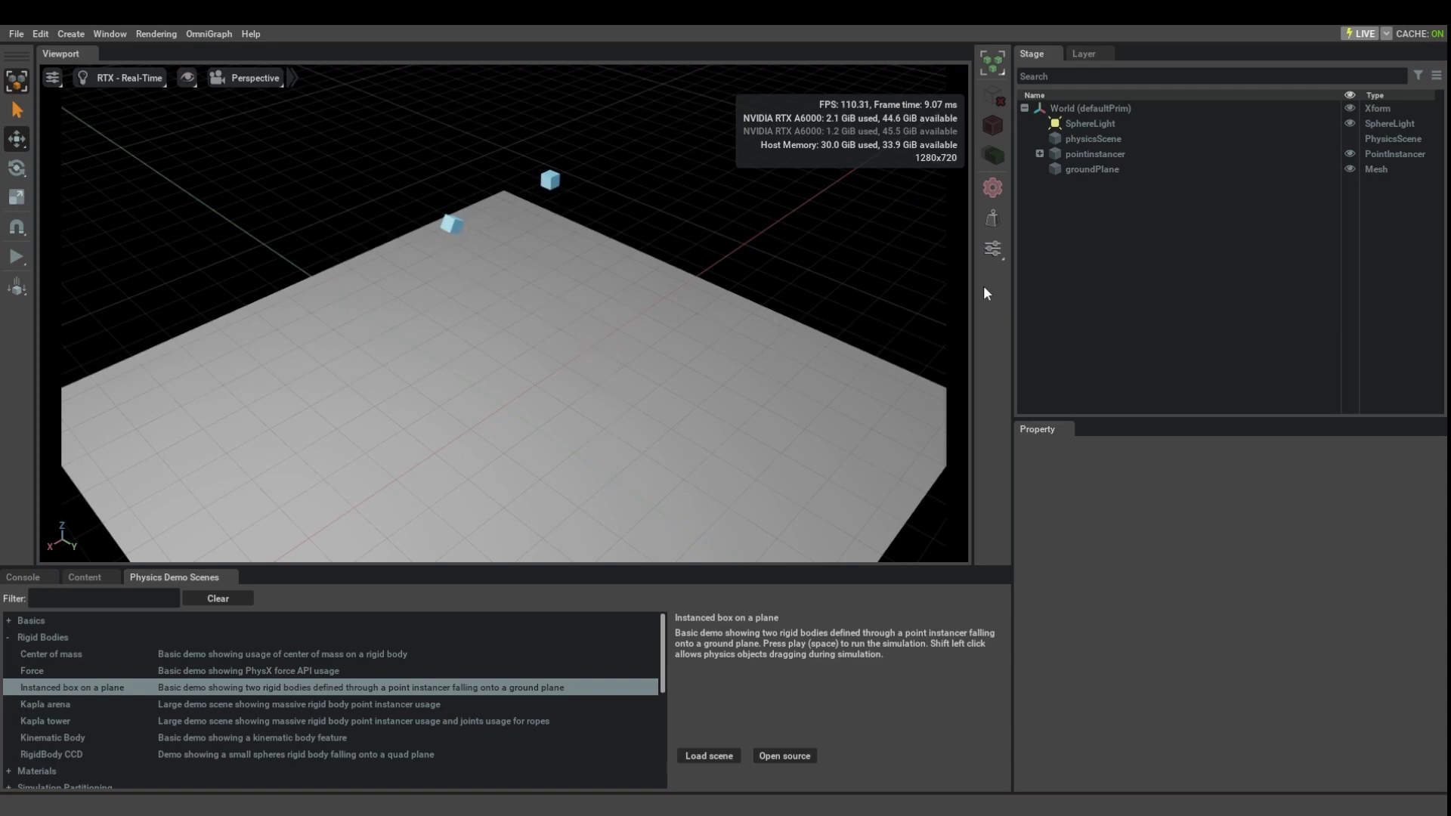
# - Inspect the point instancer's properties and its boxActor prototype
pyautogui.click(1103, 151)
pyautogui.click(1040, 154)
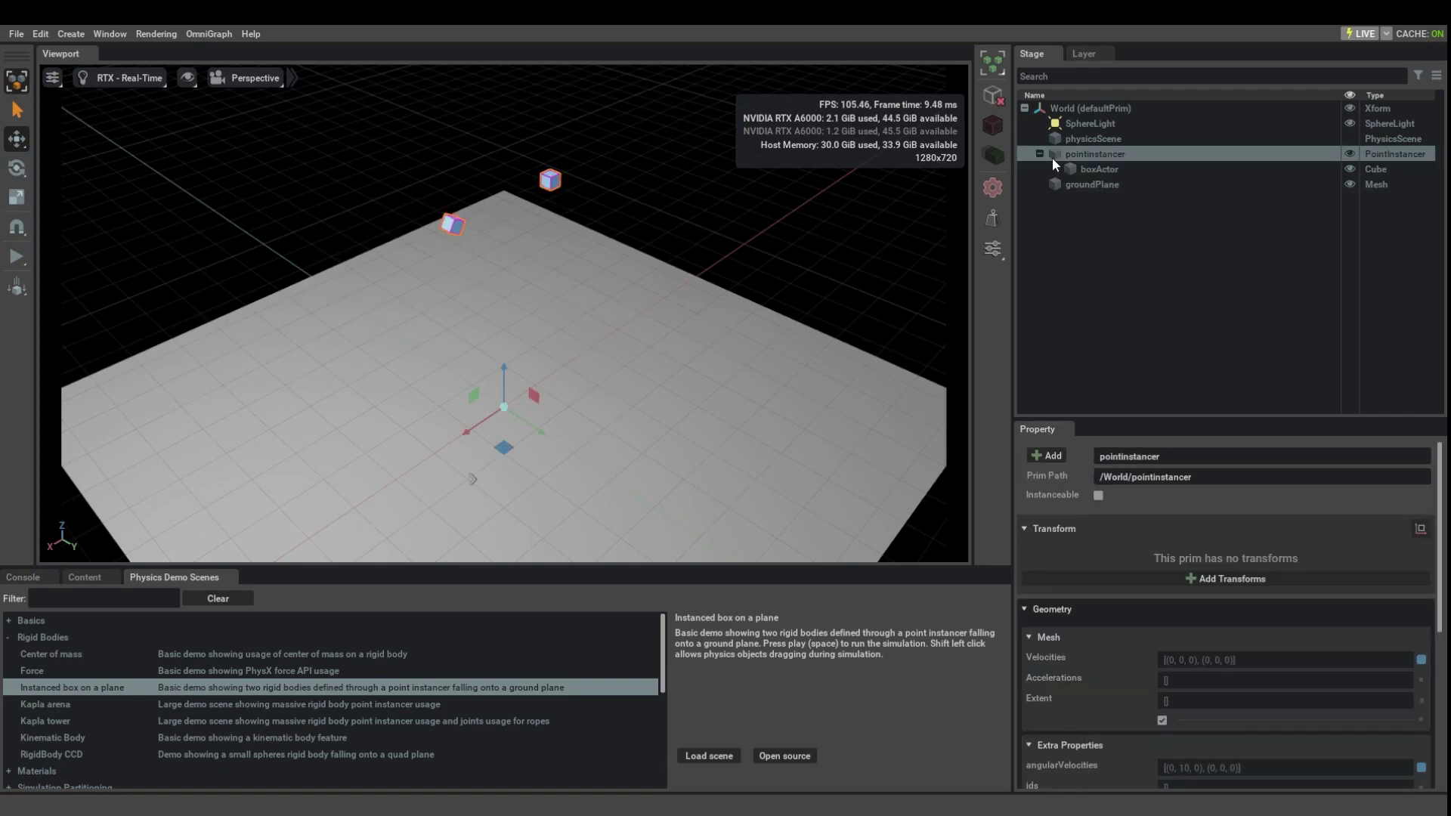
pyautogui.click(1103, 170)
pyautogui.click(1111, 154)
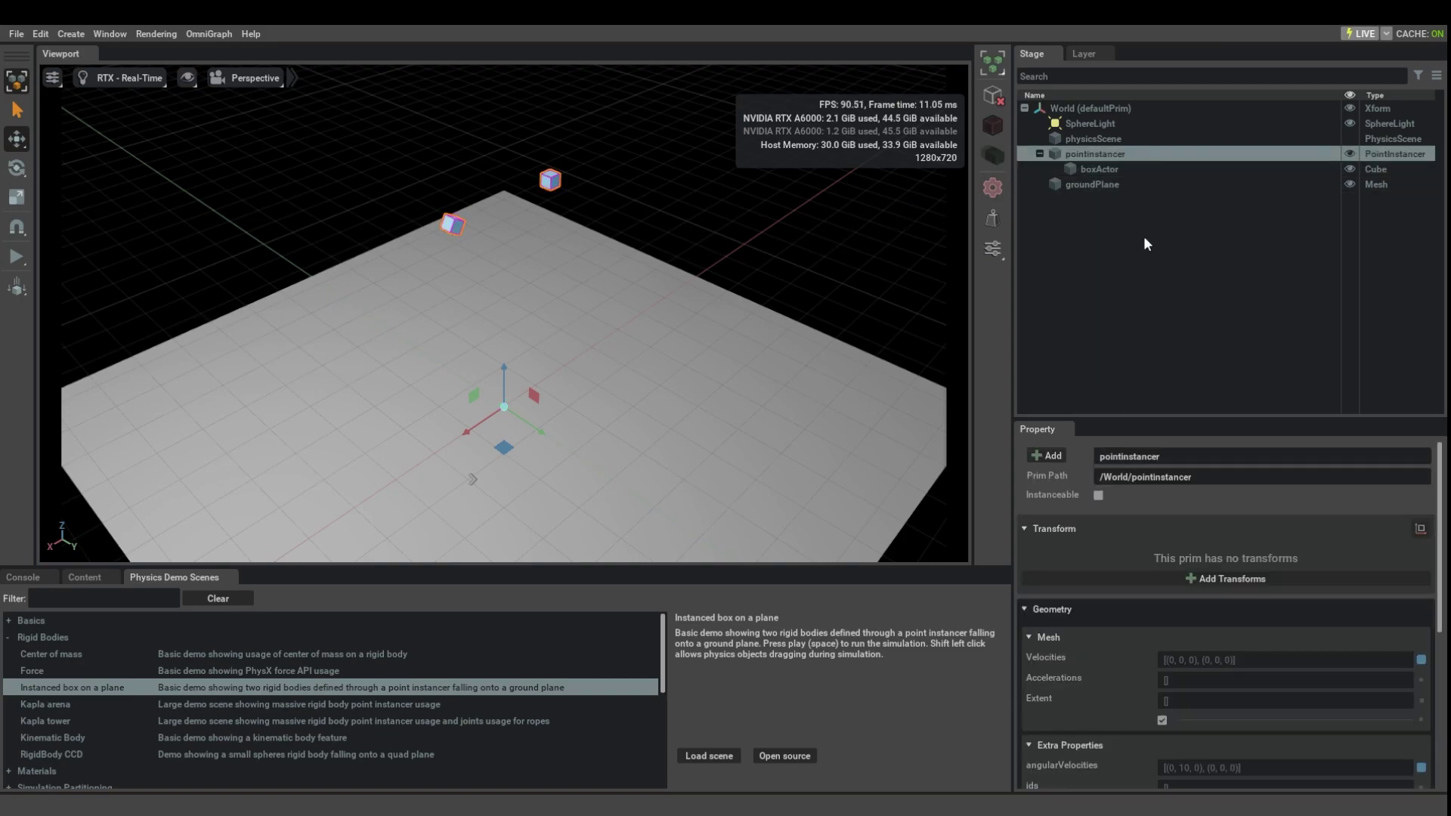
pyautogui.scroll(-4, 1199, 591)
pyautogui.scroll(2, 1224, 588)
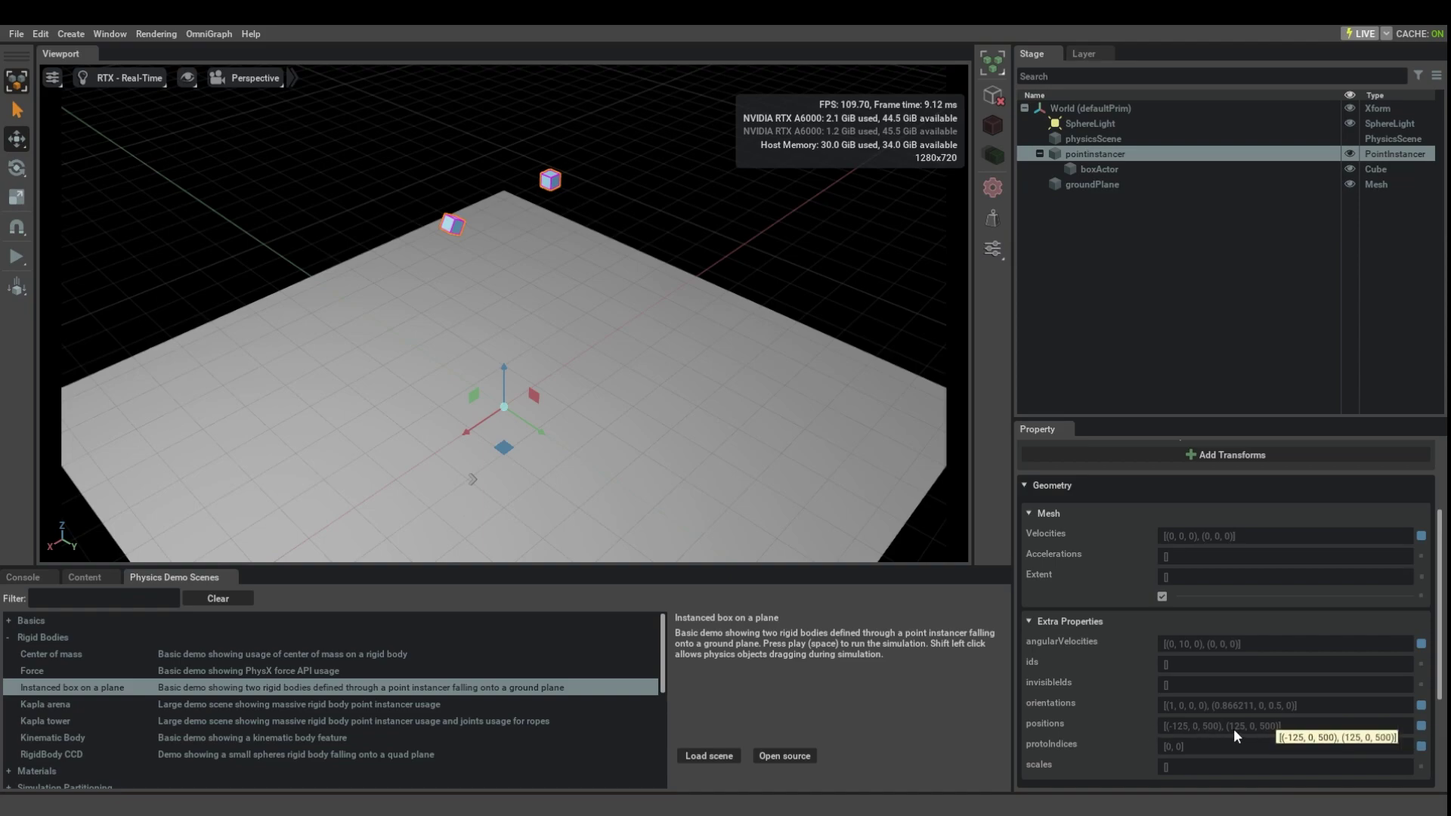
pyautogui.scroll(-3, 1229, 762)
pyautogui.scroll(2, 1229, 758)
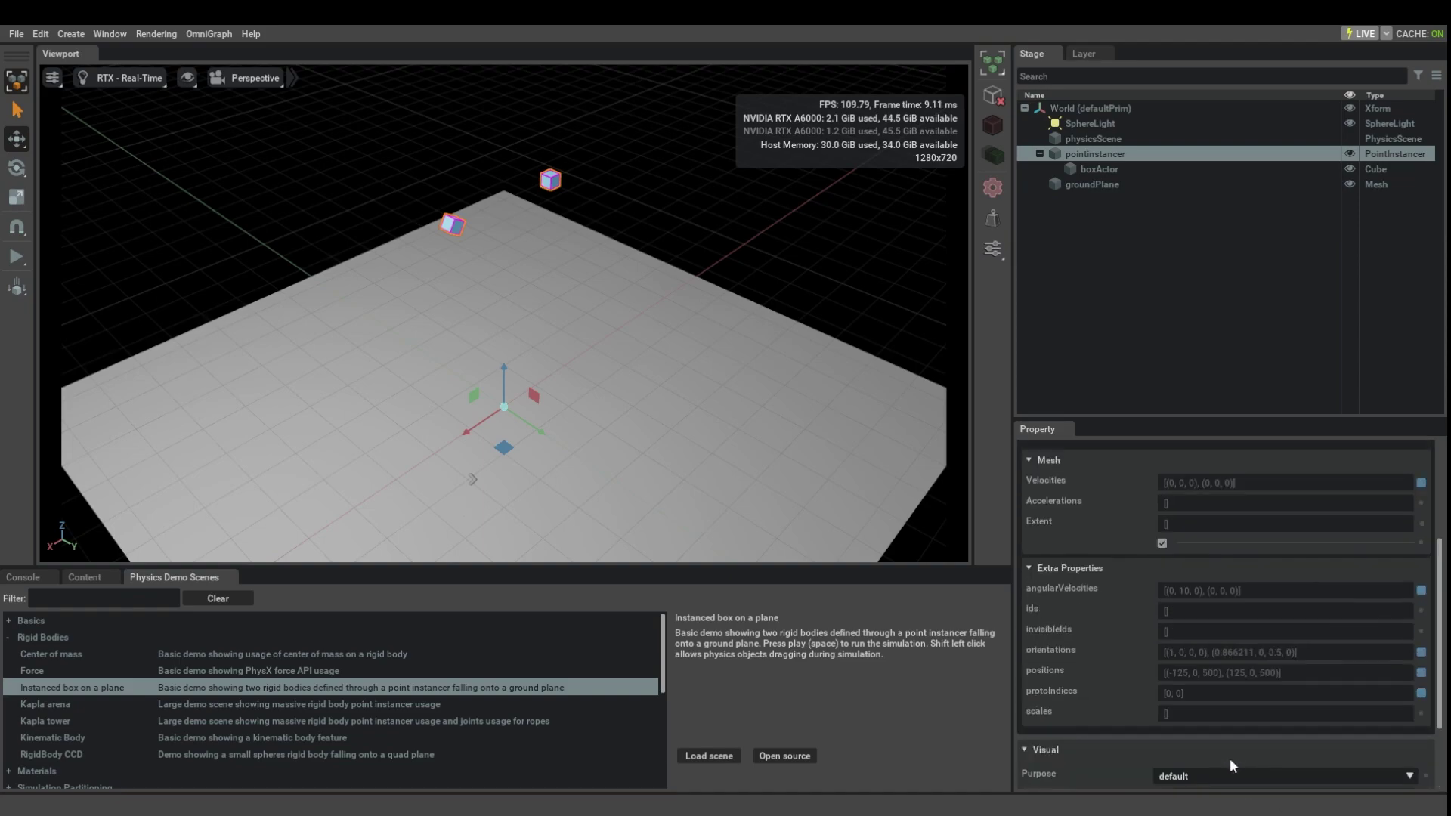
# - Open the box demo's Python source script and scroll through it
pyautogui.click(784, 757)
pyautogui.scroll(-5, 718, 465)
pyautogui.scroll(-2, 846, 543)
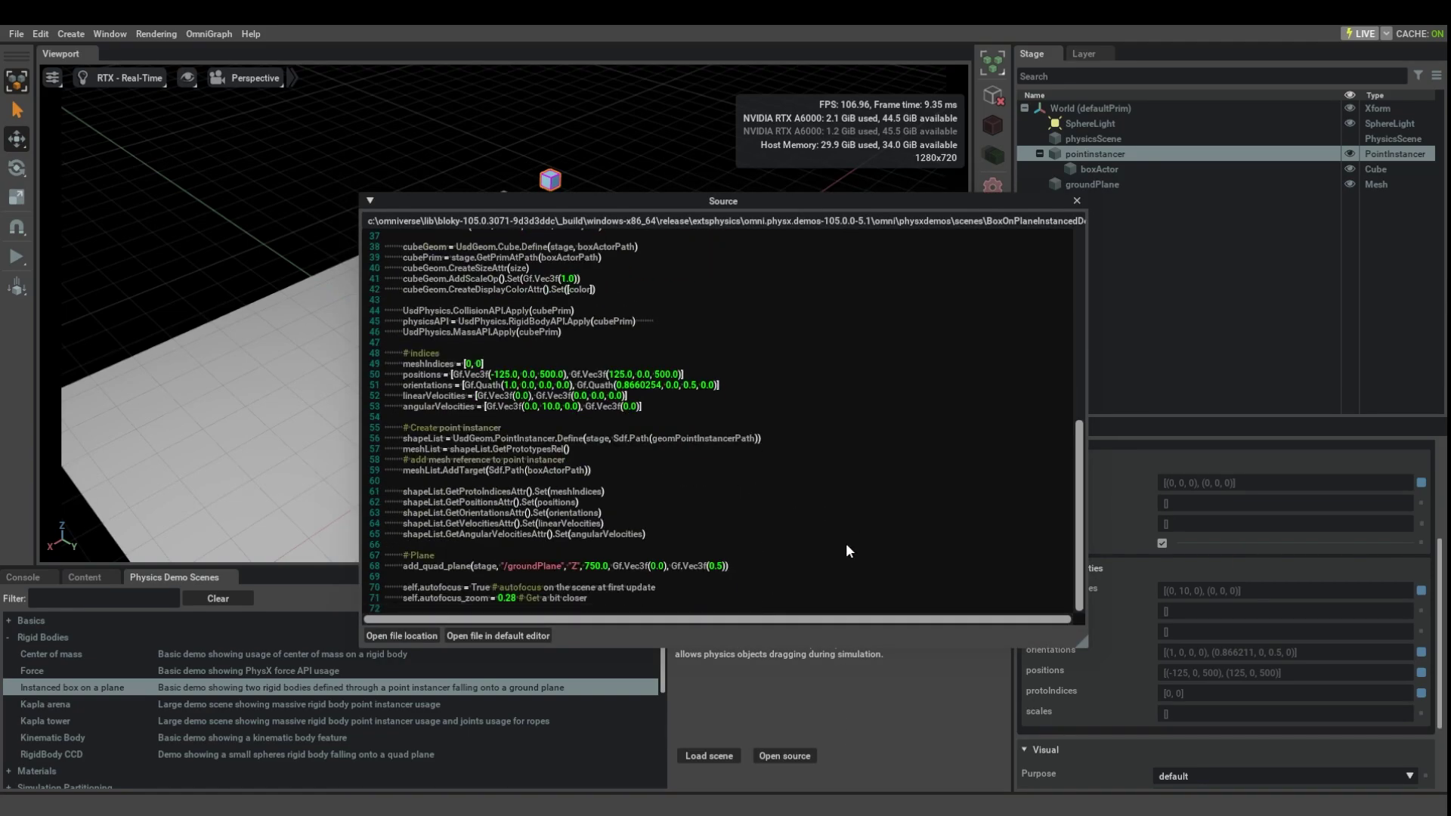
pyautogui.scroll(5, 842, 538)
pyautogui.scroll(-5, 723, 454)
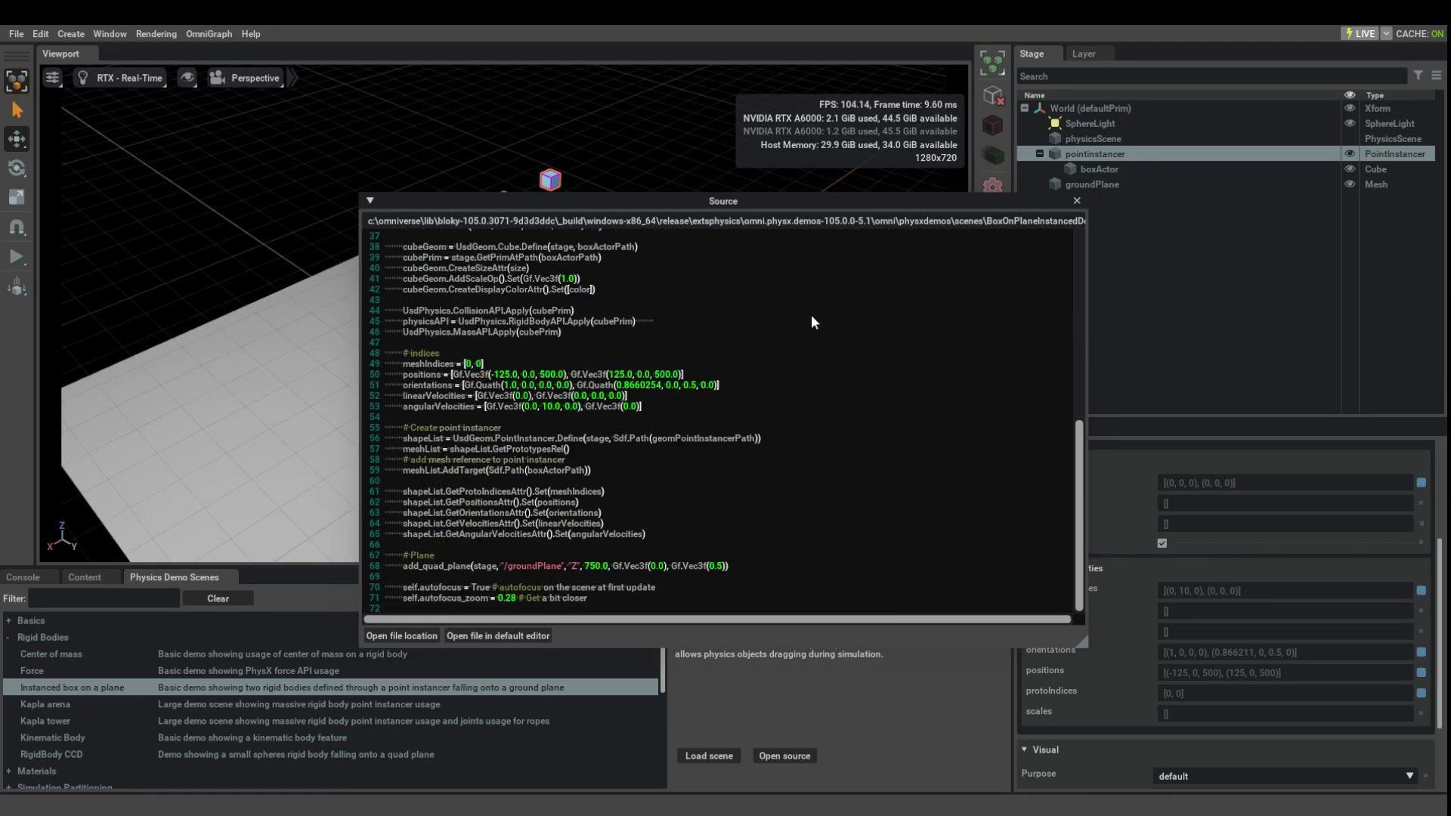